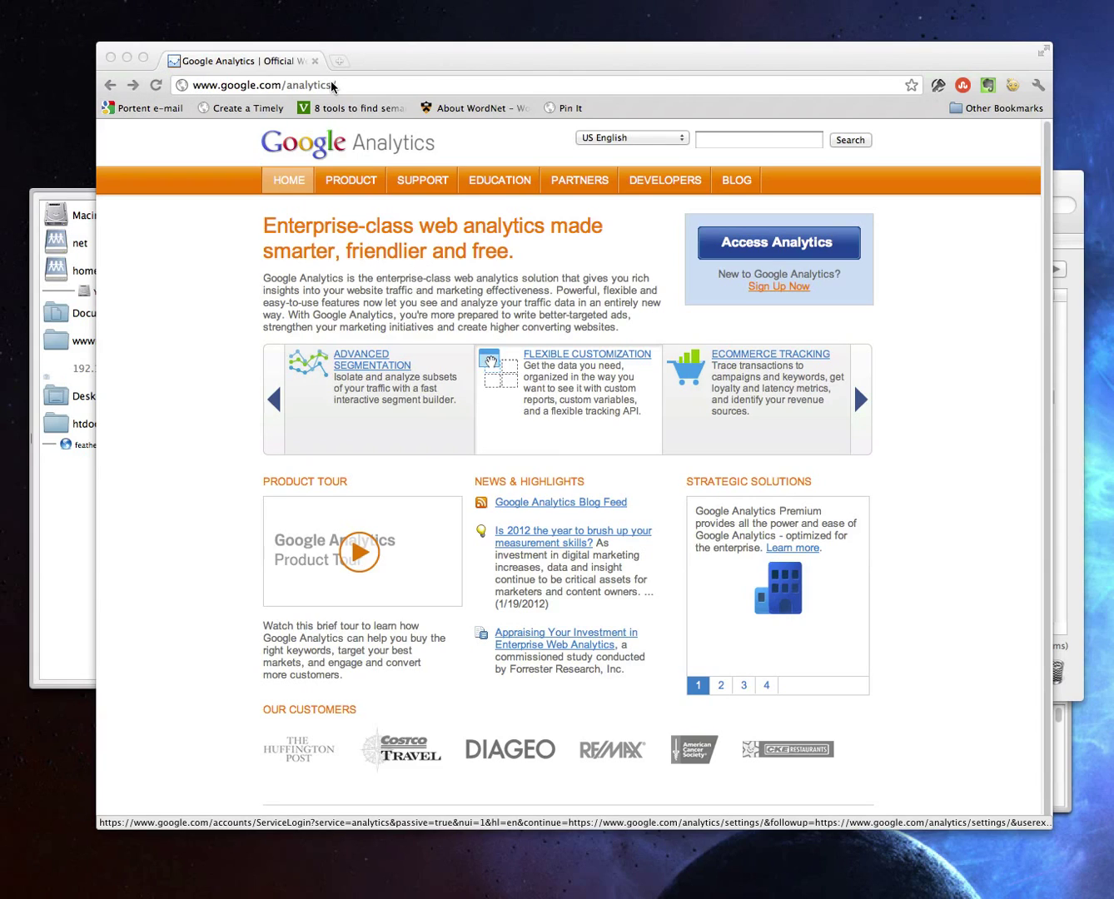
pyautogui.click(184, 232)
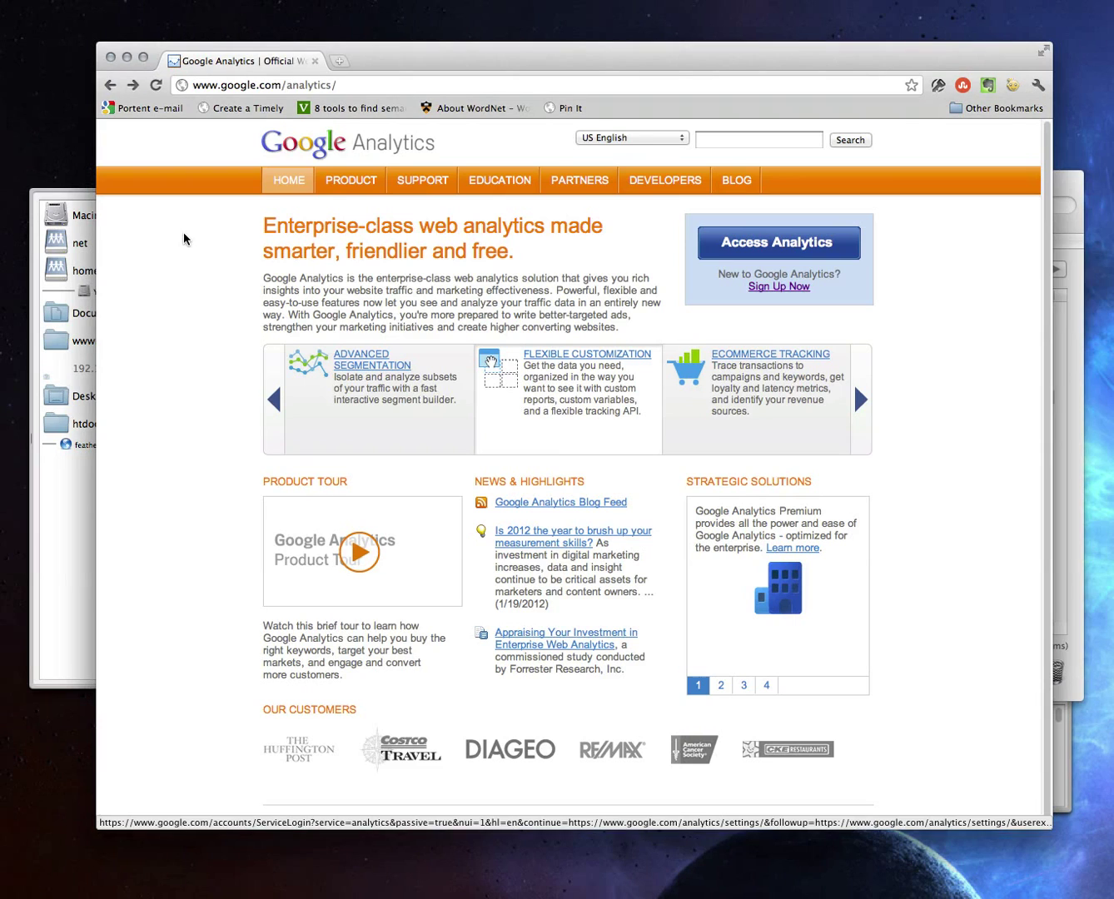
pyautogui.press('super+t')
pyautogui.write('www.gi')
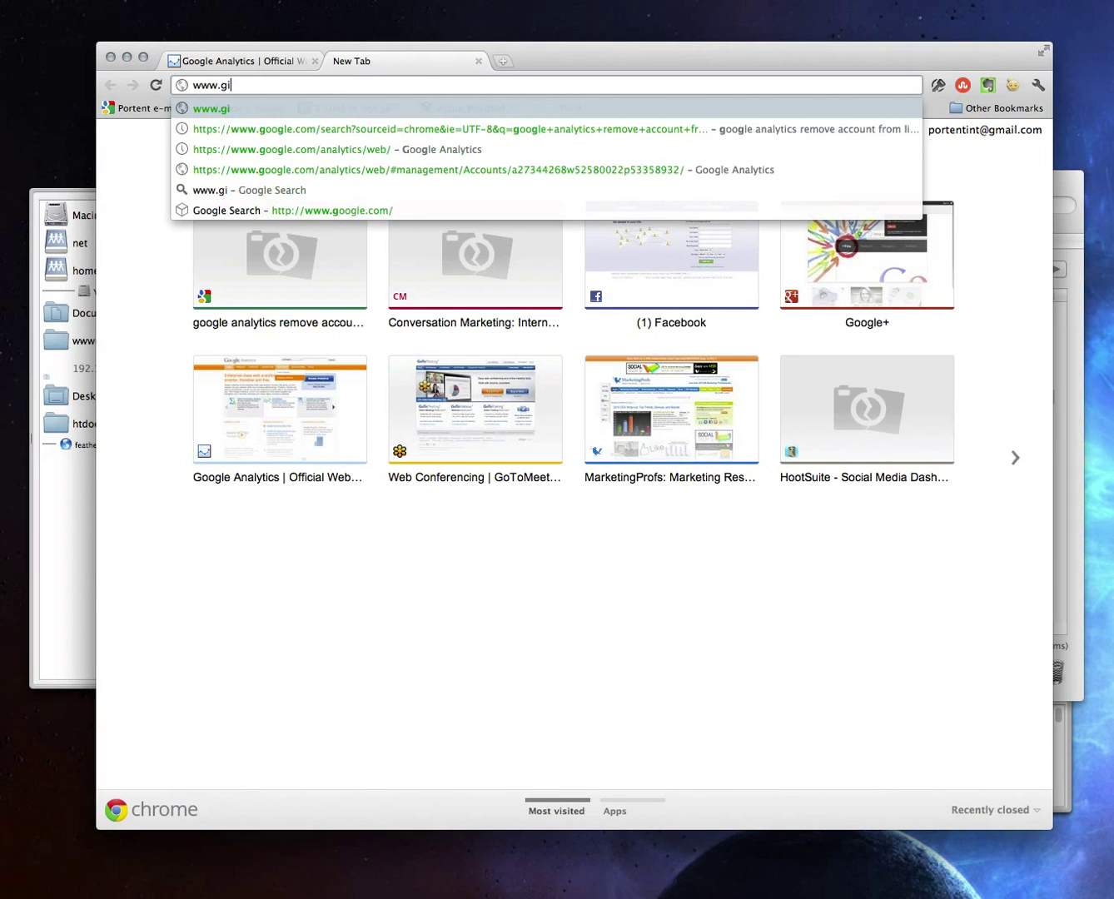
pyautogui.write('bblegibbet.com')
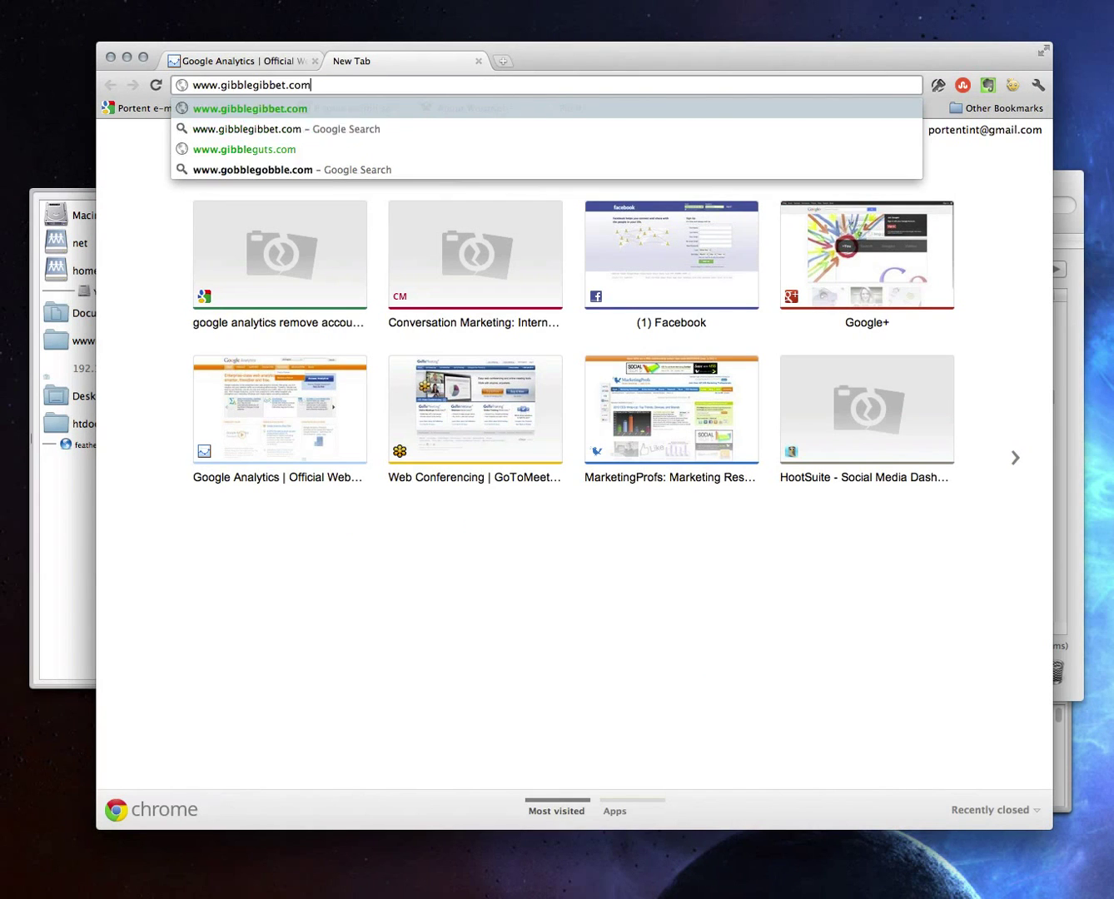
pyautogui.press('Return')
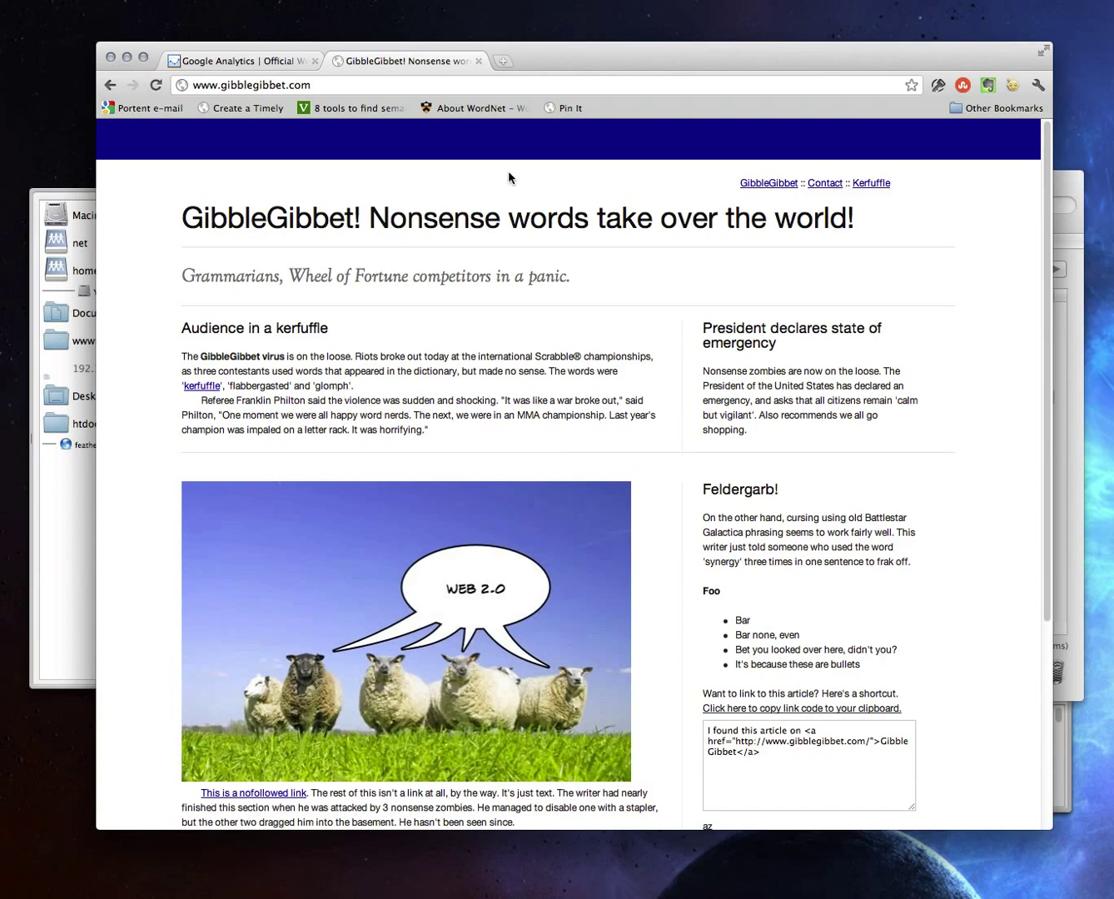
pyautogui.click(477, 61)
pyautogui.click(786, 288)
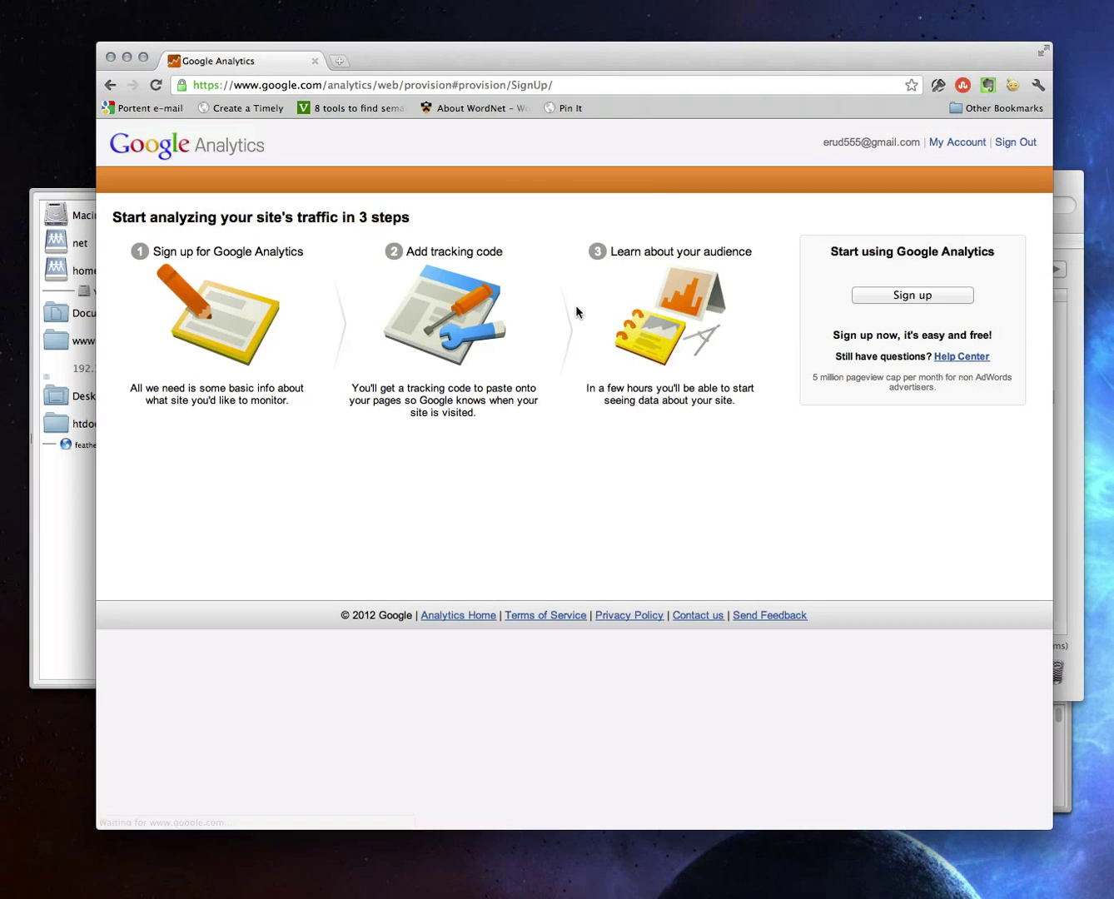
pyautogui.click(897, 297)
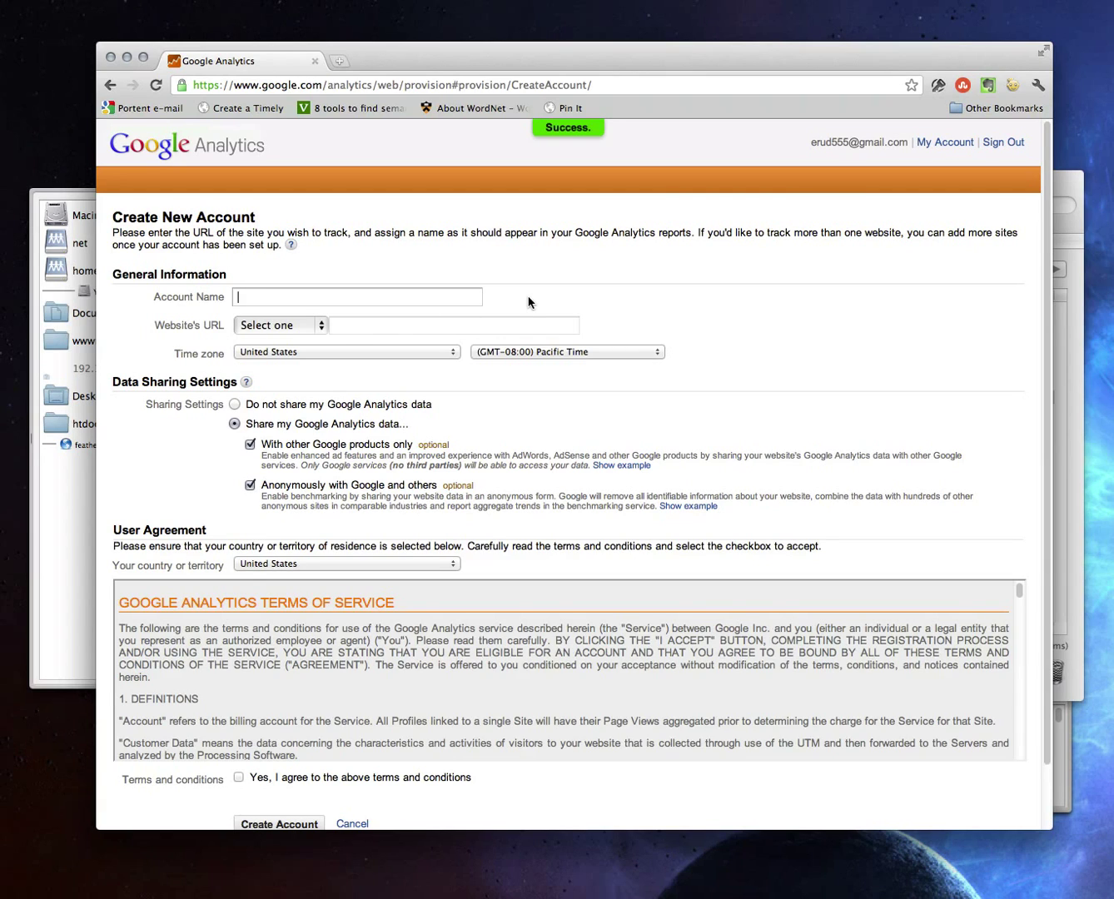
pyautogui.write('Ians Test')
pyautogui.click(306, 325)
pyautogui.click(288, 340)
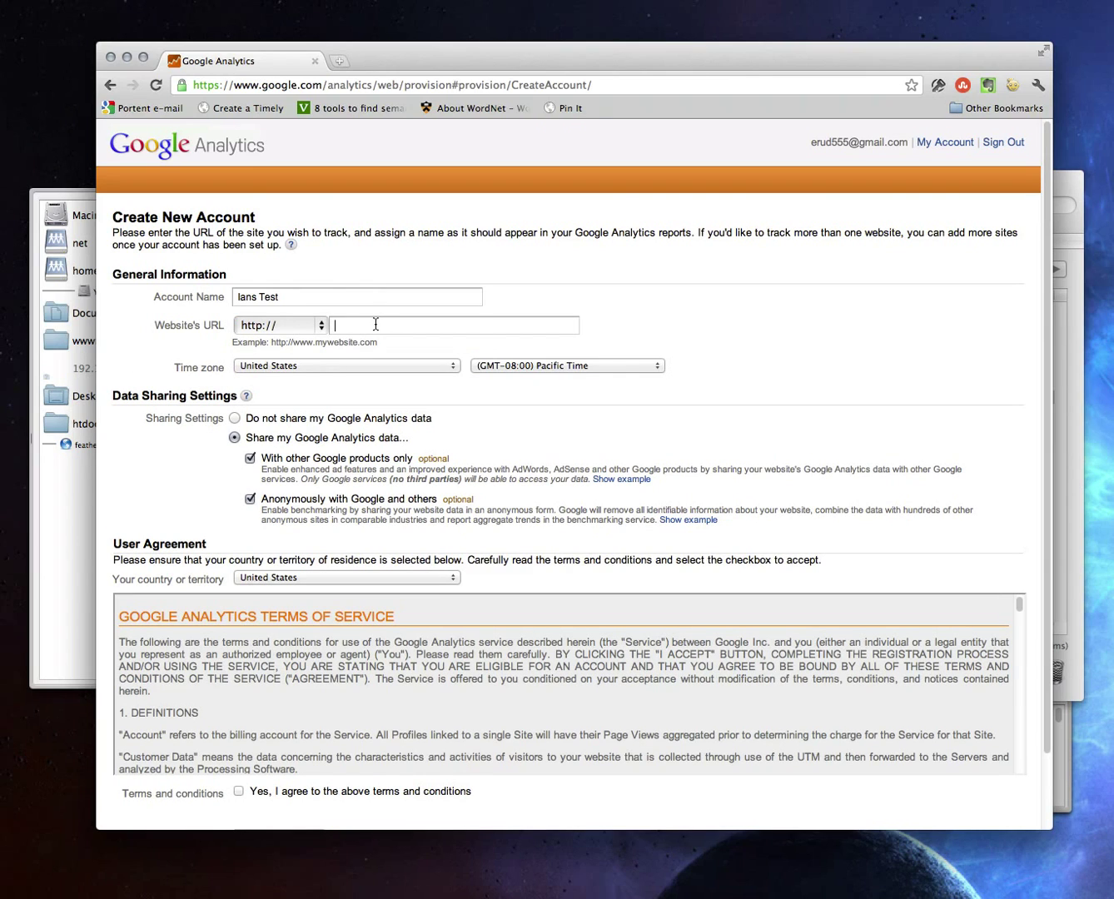
pyautogui.write('www.gibblegibbet.com')
# Step: Keep Analytics data sharing enabled, agree to the terms and conditions and create the account
pyautogui.scroll(-1, 437, 412)
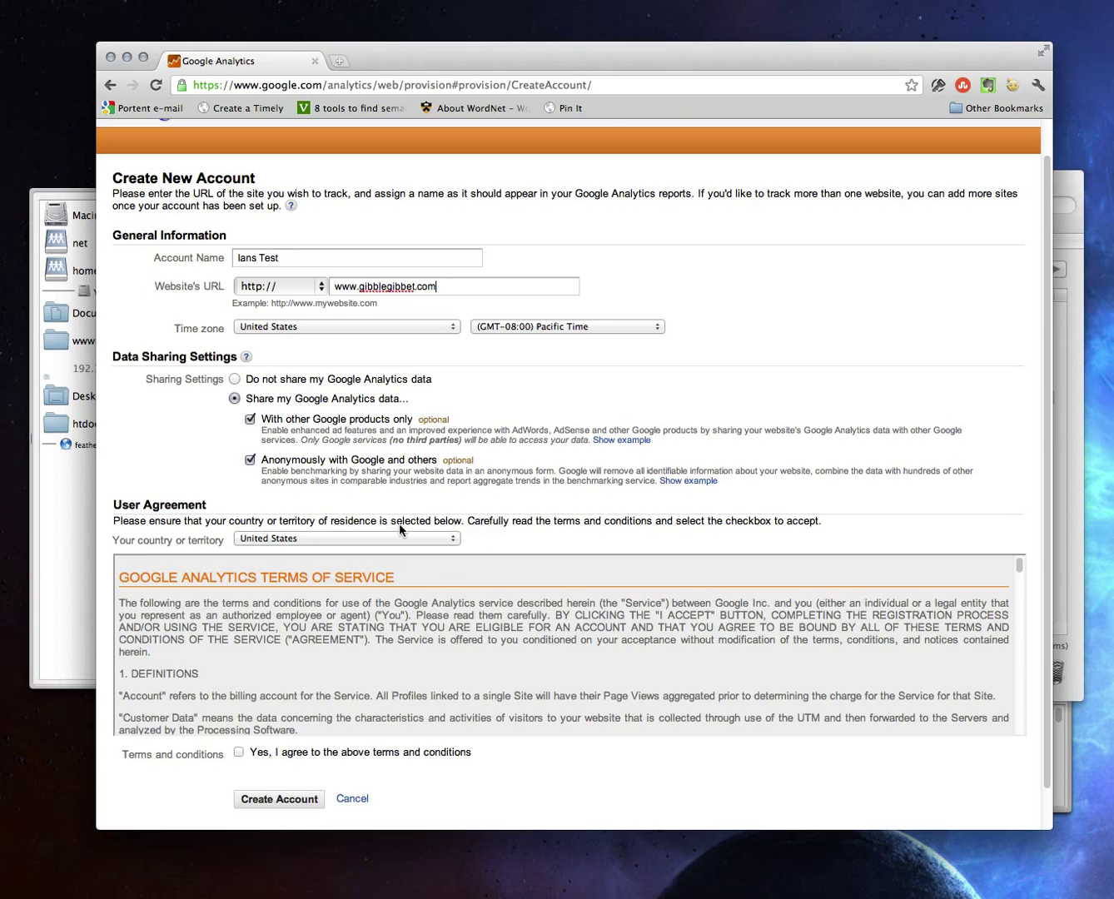
pyautogui.click(235, 379)
pyautogui.click(234, 398)
pyautogui.click(238, 752)
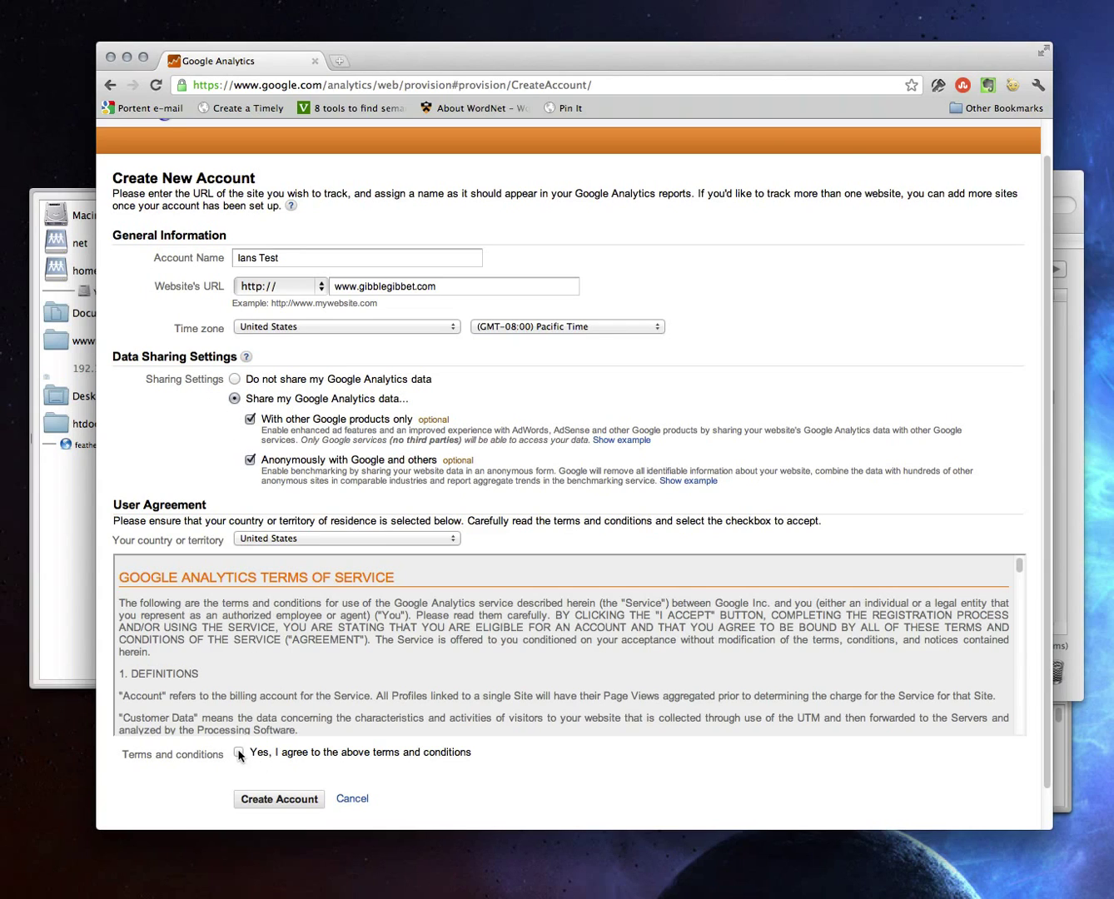
pyautogui.click(283, 801)
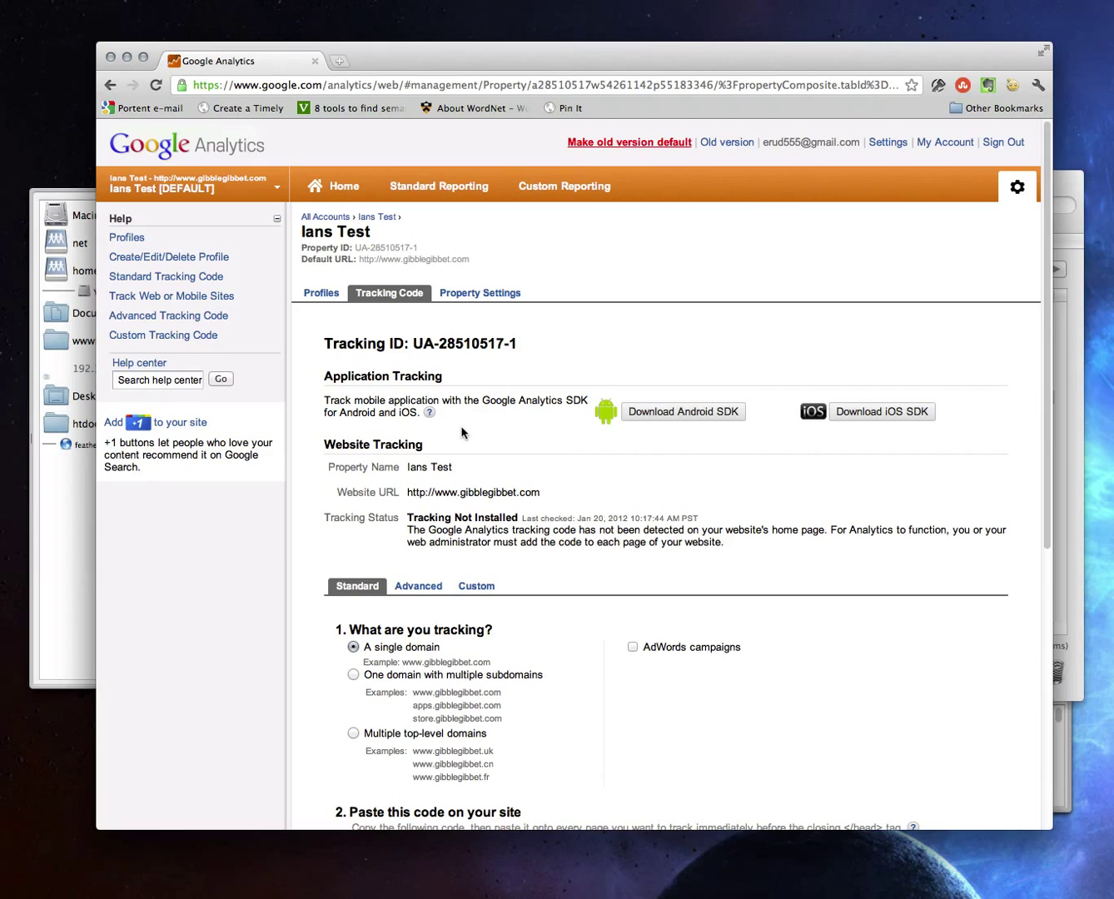
# Step: Look through the new property's profiles and return to its tracking code settings
pyautogui.click(321, 294)
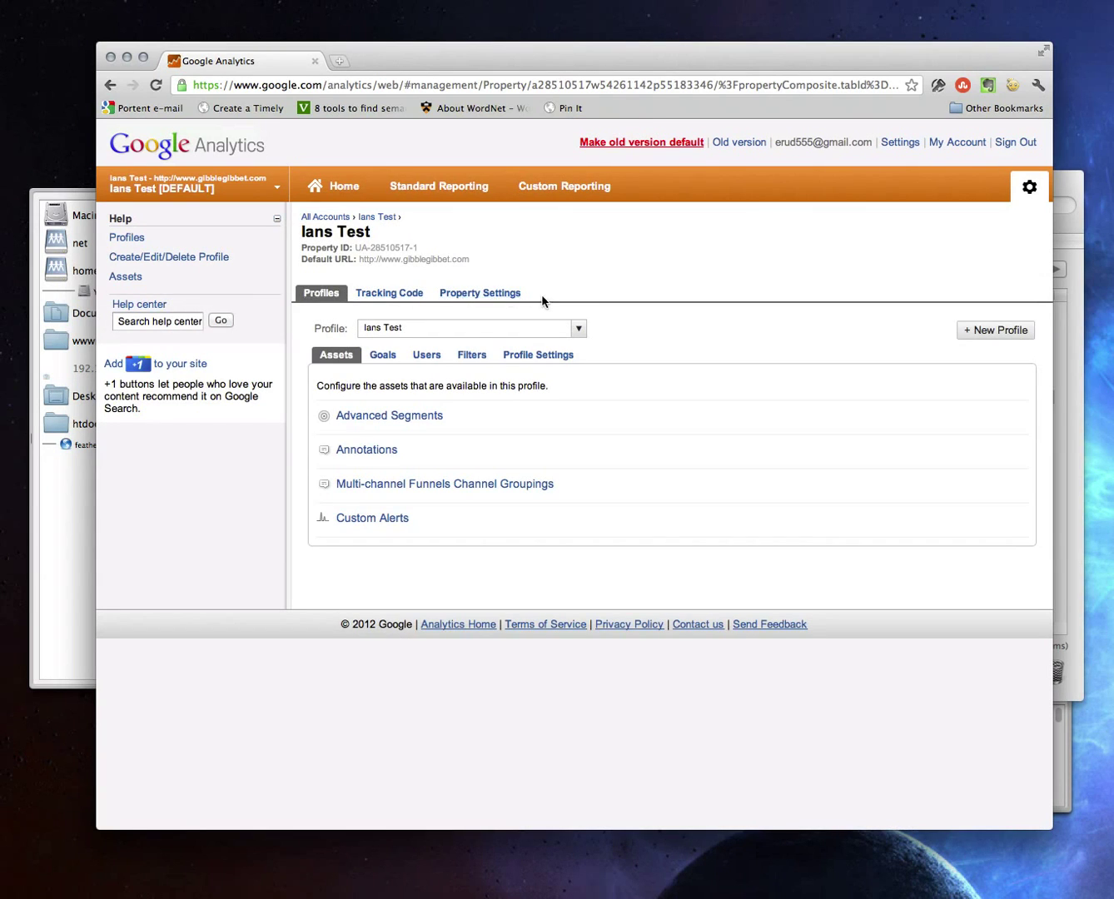
pyautogui.click(576, 330)
pyautogui.click(374, 295)
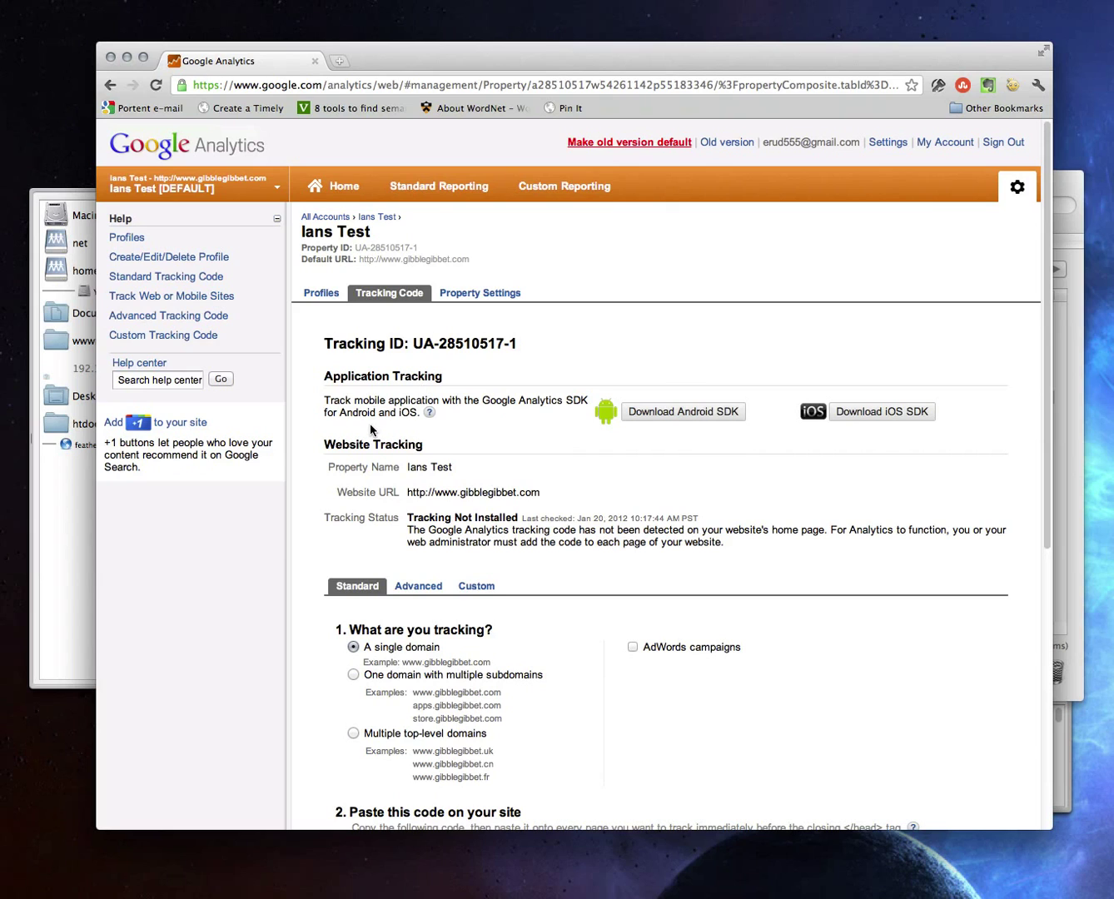
# Step: Switch the tracking scope between a single domain and one domain with multiple subdomains to compare the generated code
pyautogui.scroll(-5, 397, 433)
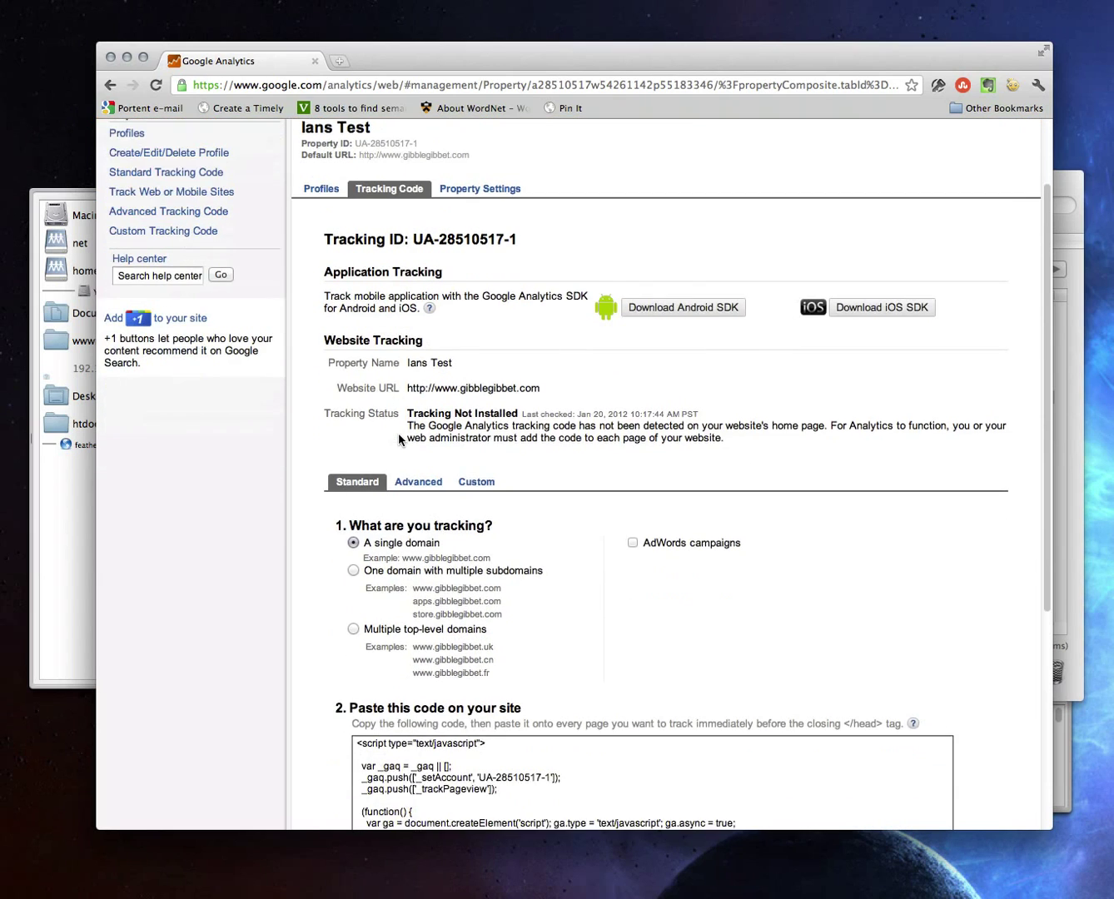
pyautogui.scroll(-3, 512, 405)
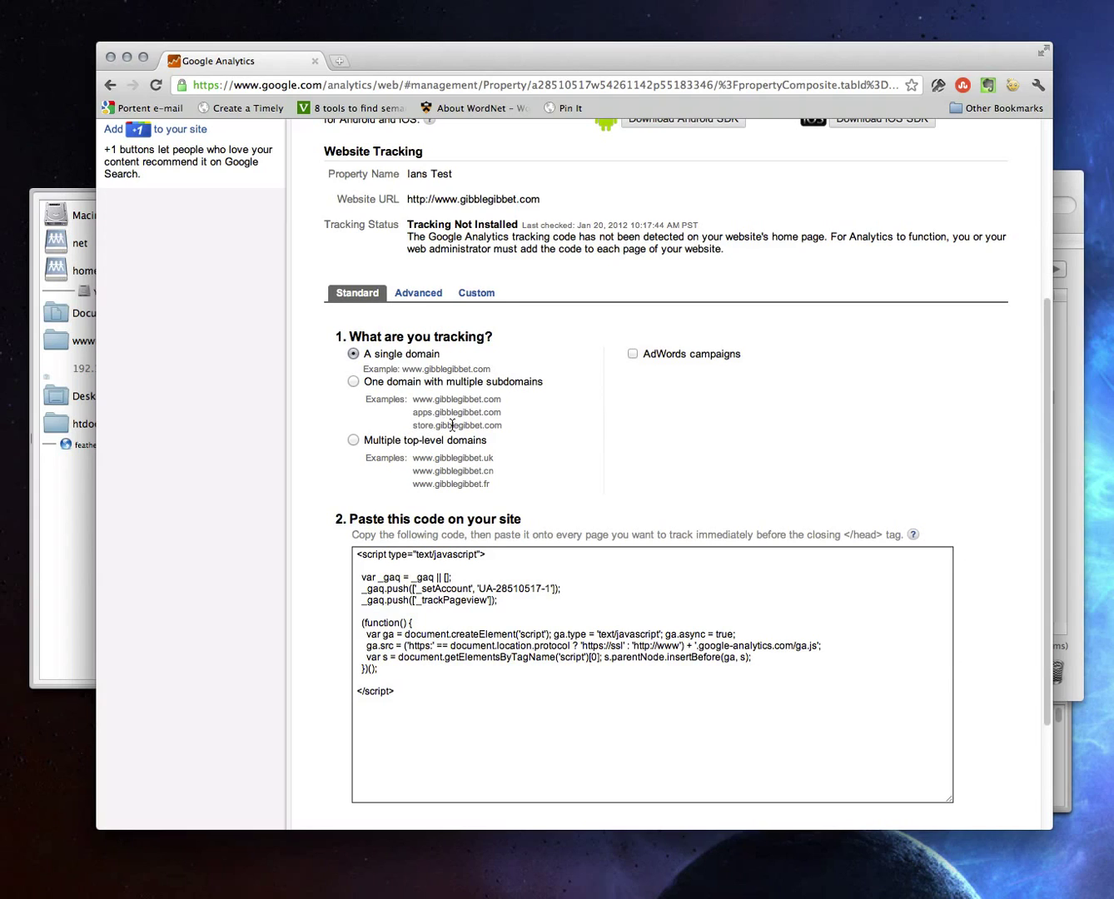
pyautogui.click(353, 381)
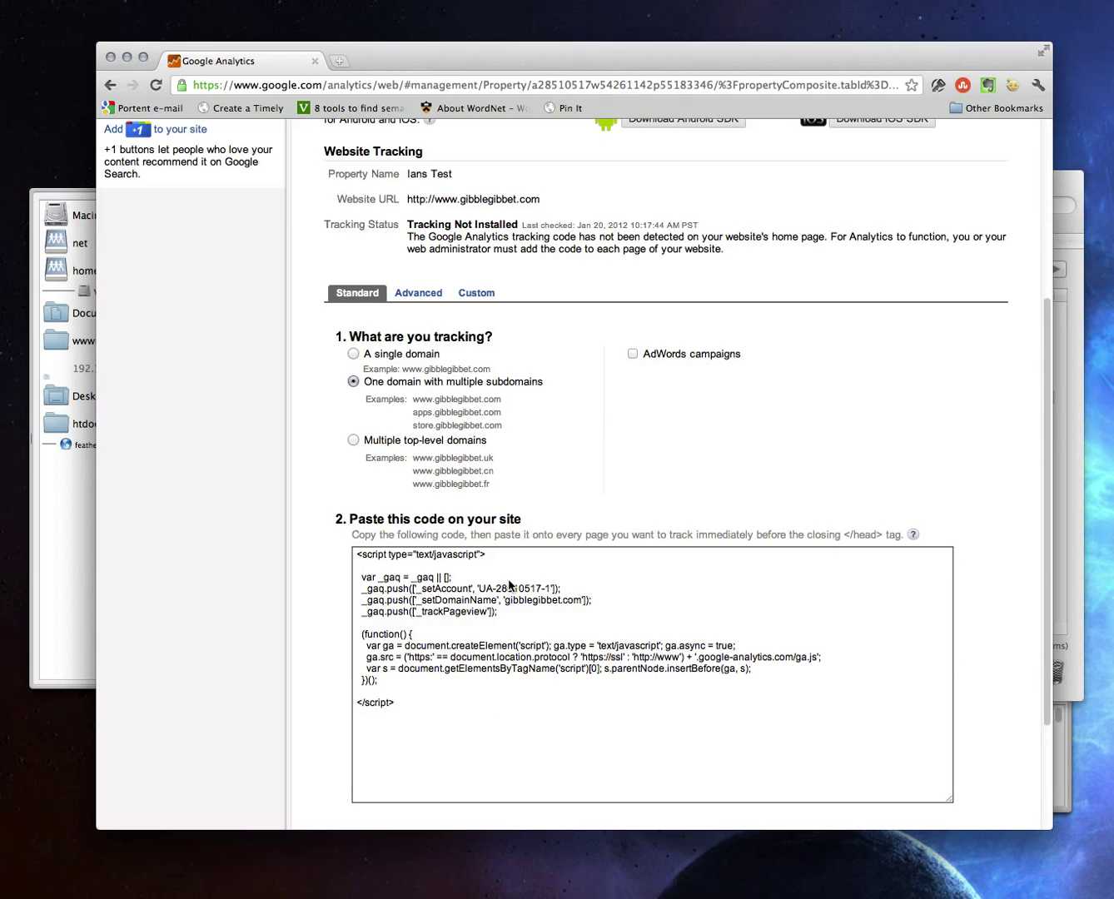
pyautogui.click(543, 599)
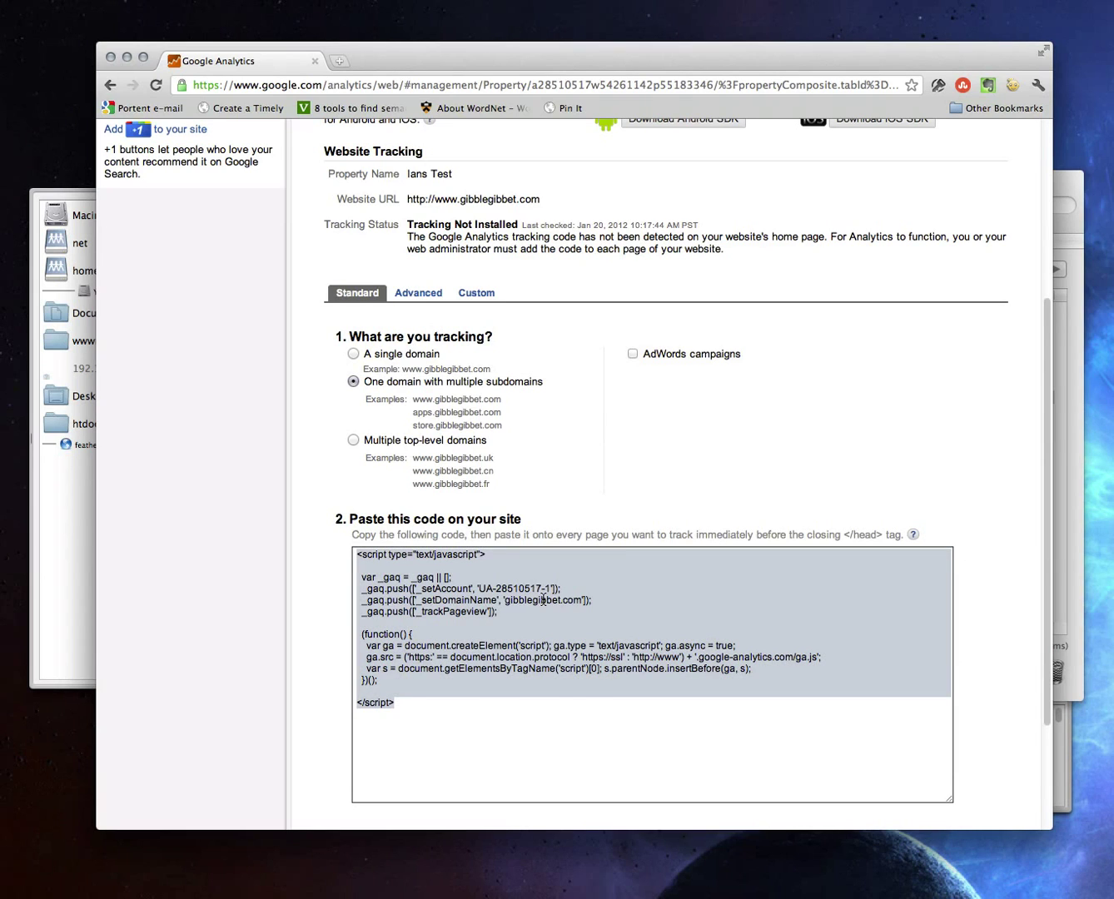
pyautogui.click(543, 599)
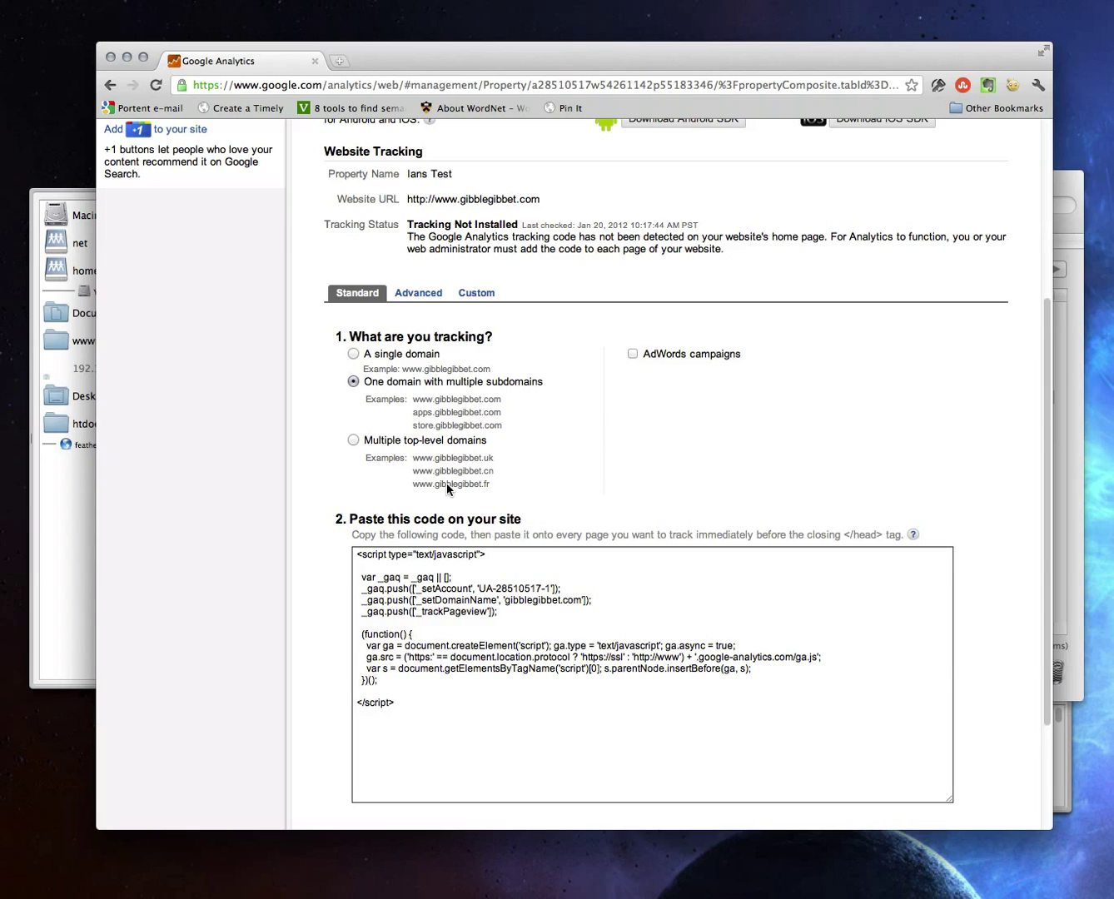
pyautogui.click(353, 354)
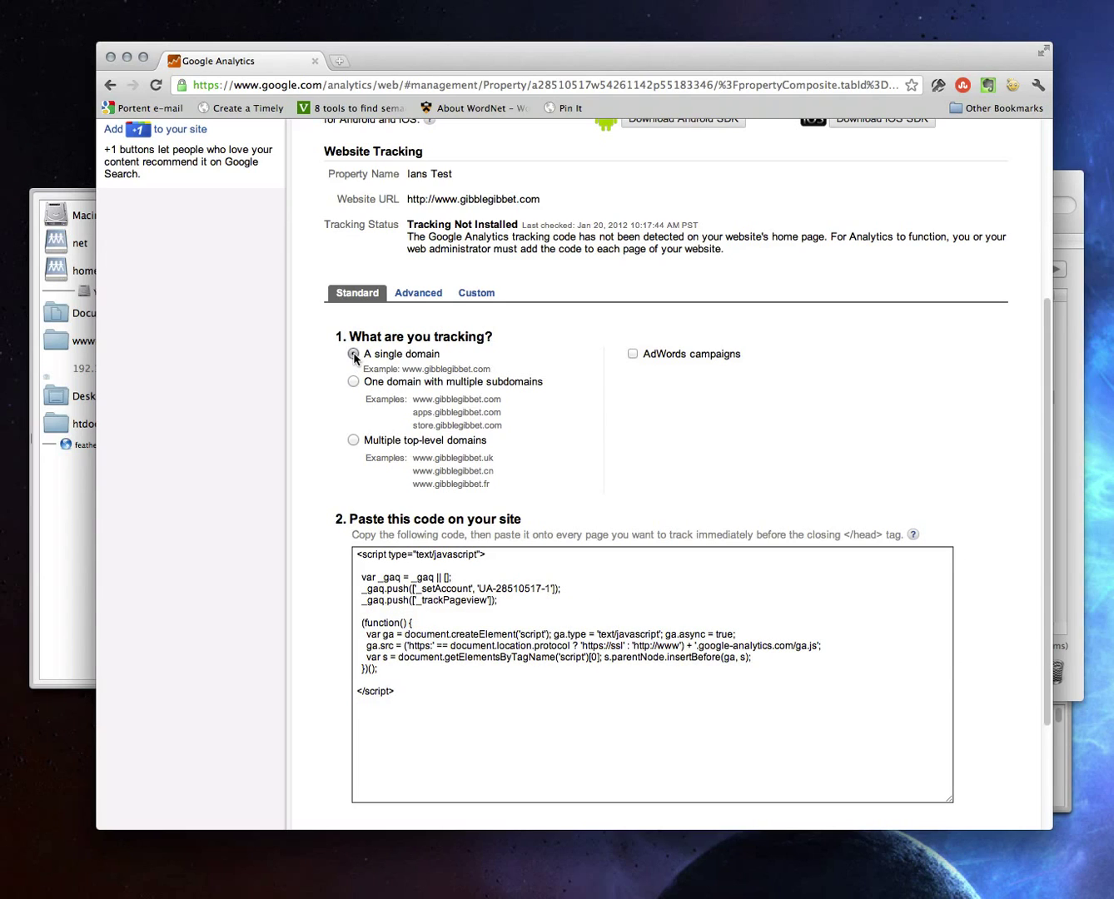
pyautogui.click(355, 381)
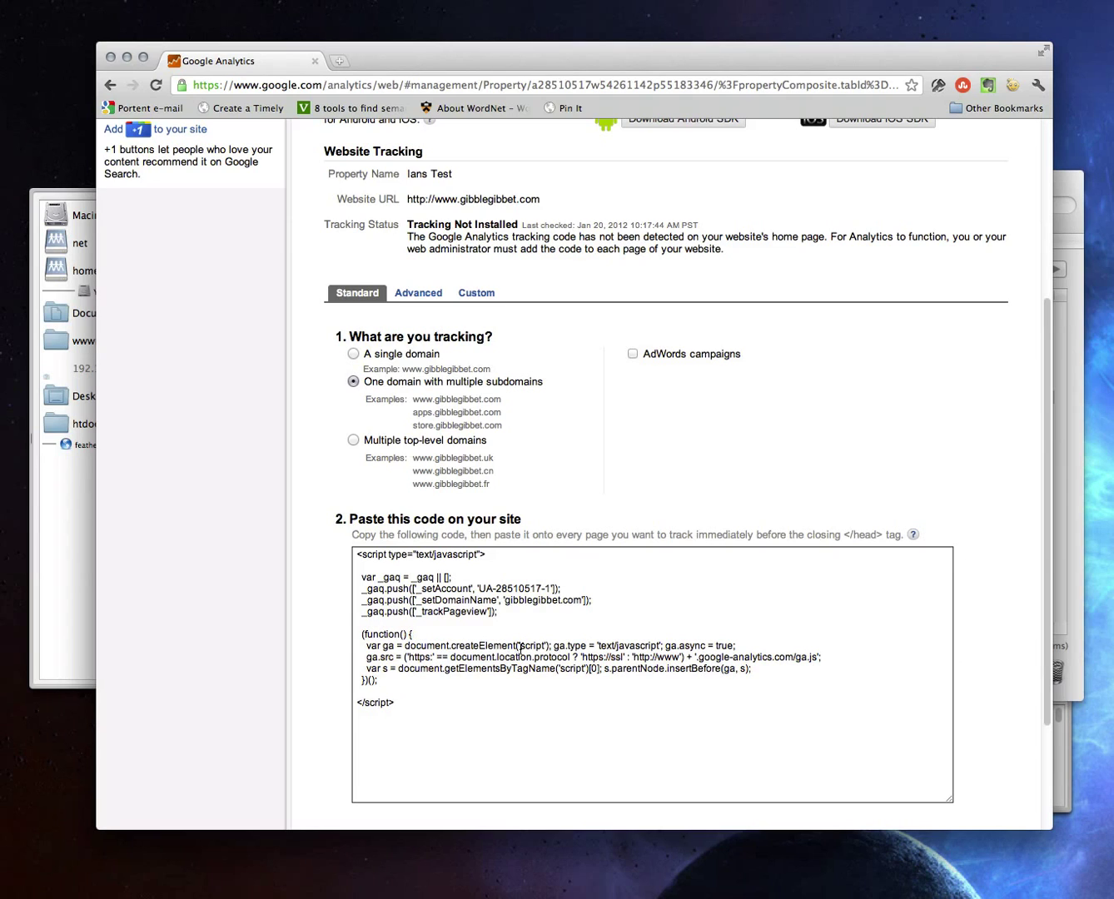
# Step: Try the multiple top-level domains scope to inspect its code, and set tracking back to a single domain
pyautogui.click(353, 439)
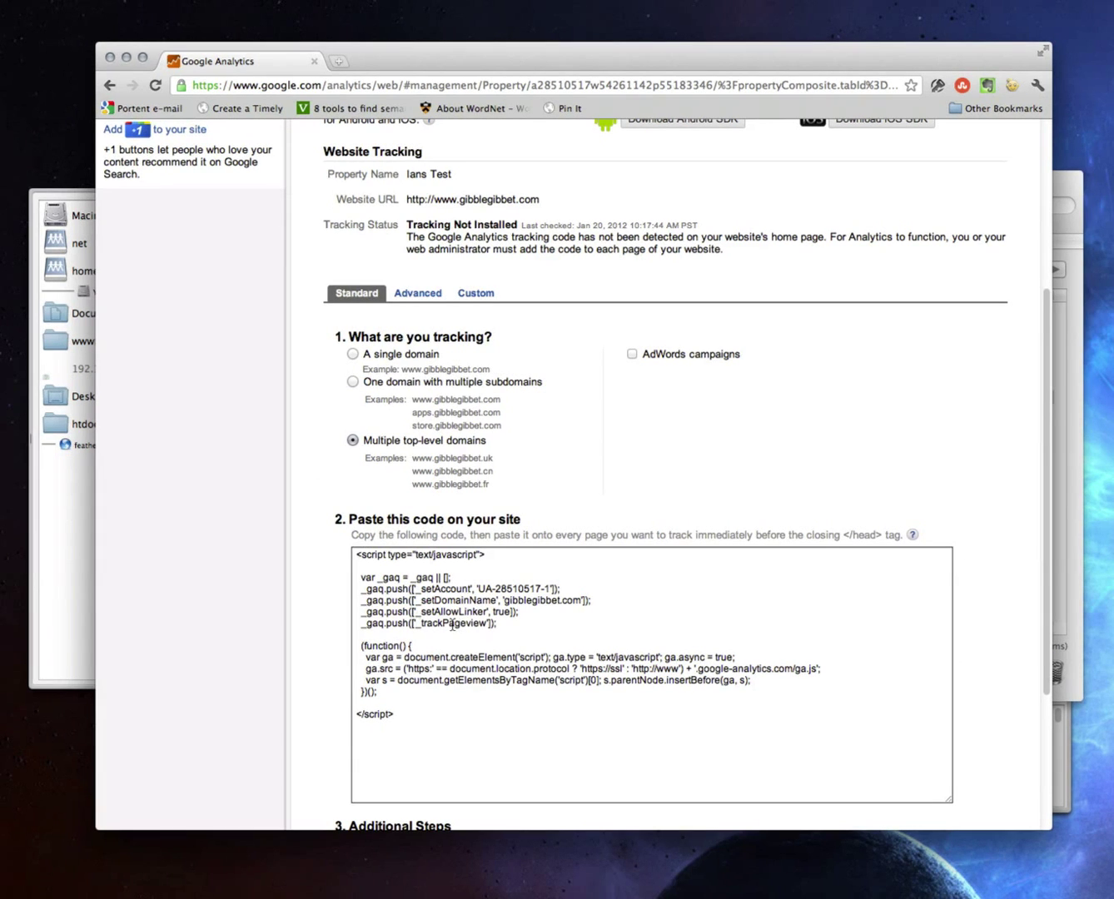
pyautogui.click(353, 381)
pyautogui.click(353, 355)
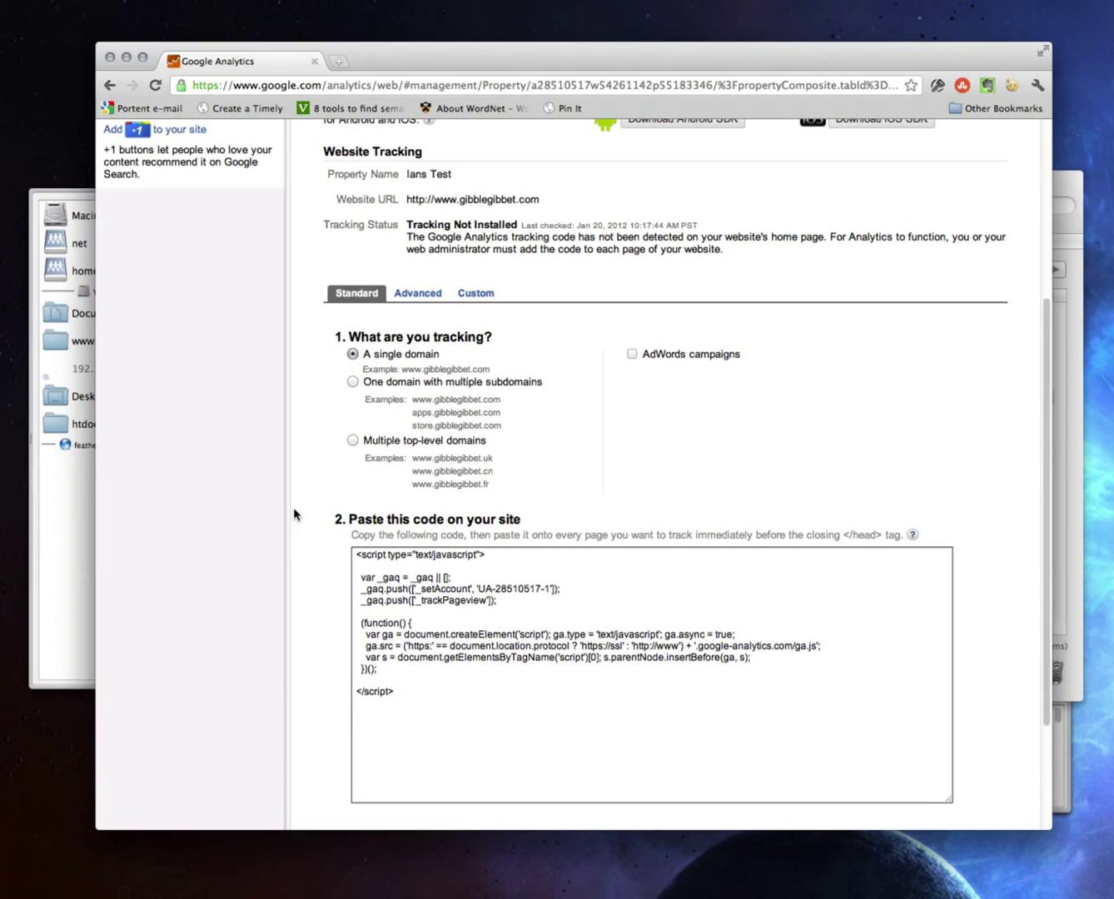
# Step: Turn on AdWords campaigns tracking to review its additional steps, and turn it off again
pyautogui.click(631, 354)
pyautogui.scroll(-5, 638, 499)
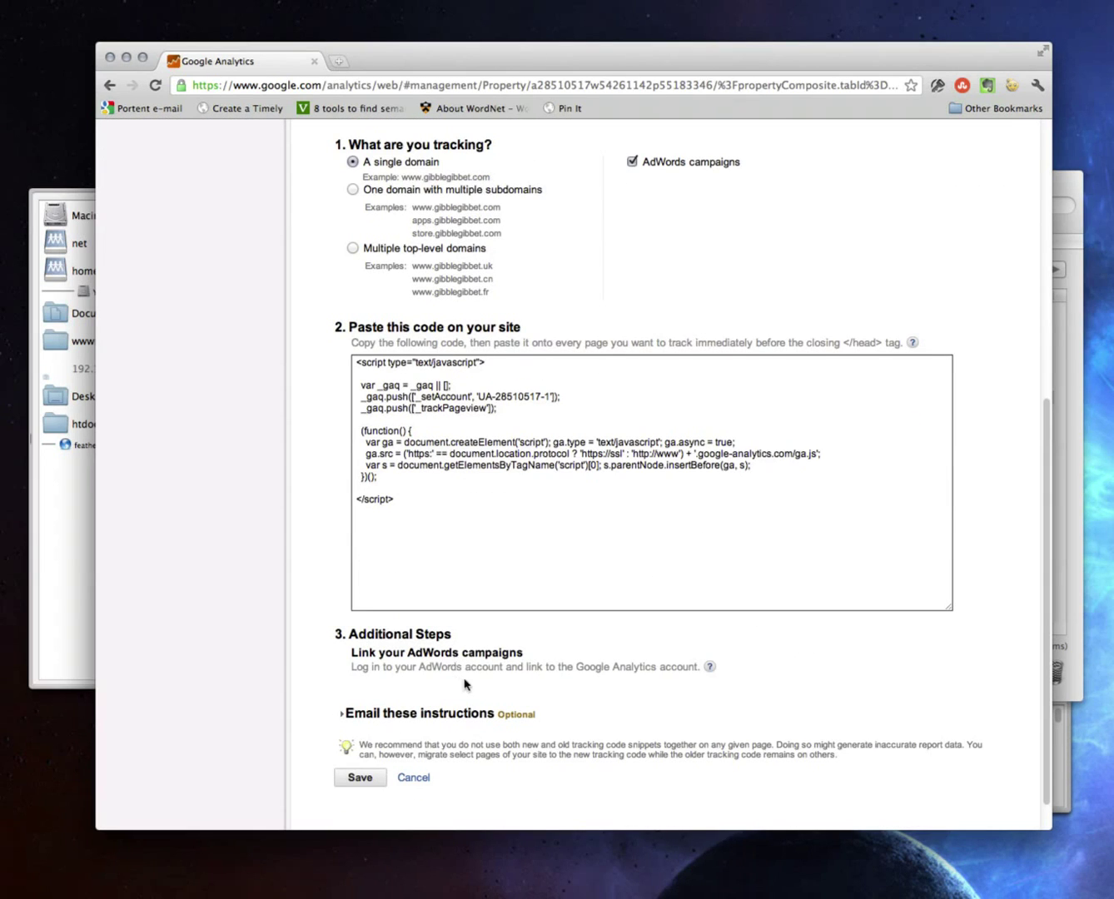
pyautogui.scroll(1, 446, 768)
pyautogui.scroll(3, 446, 768)
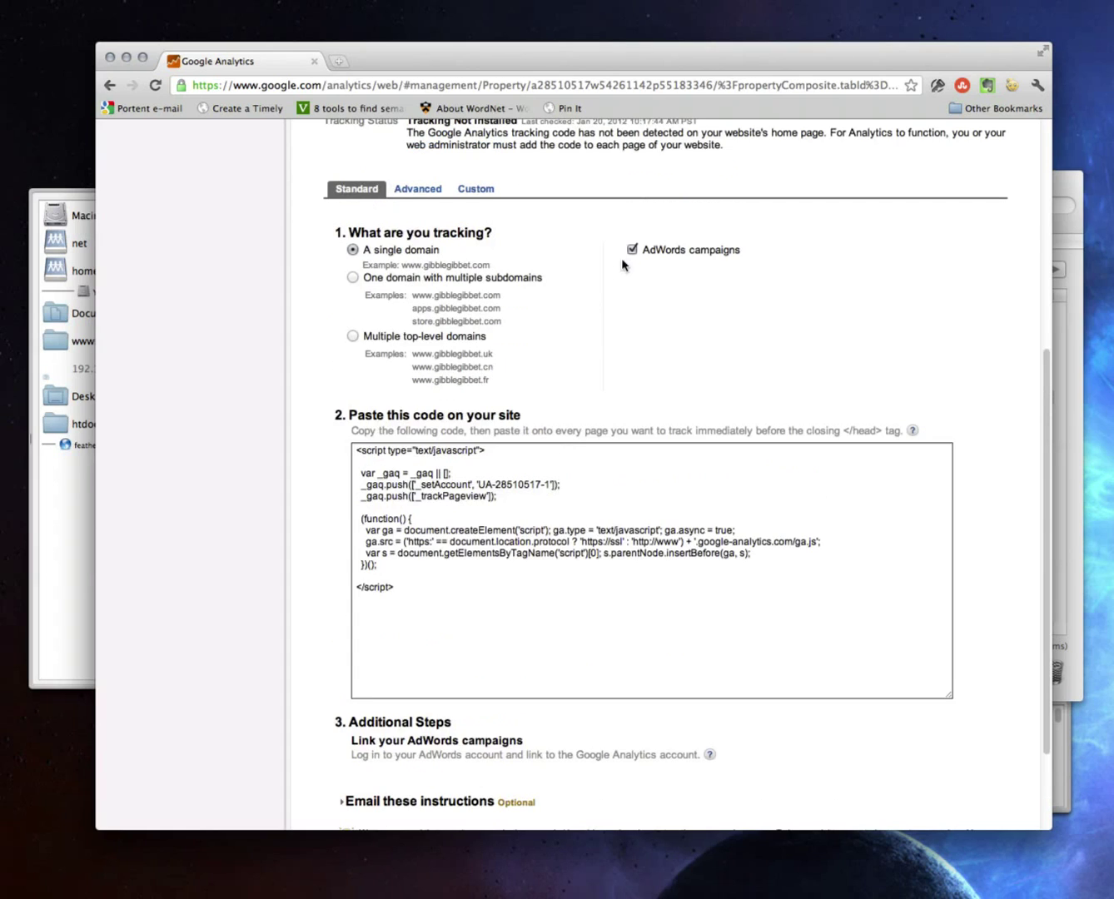
pyautogui.click(630, 245)
pyautogui.scroll(-2, 634, 326)
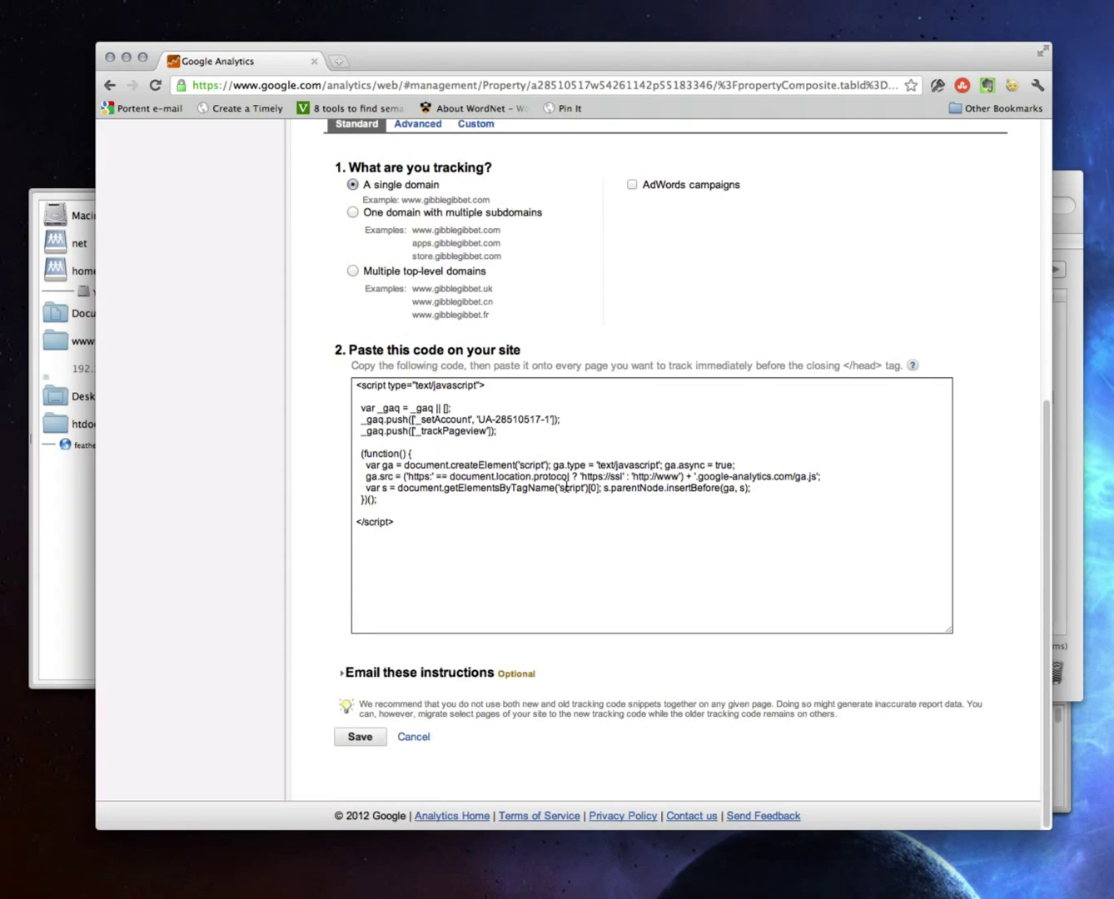
# Step: Select the entire standard tracking script and save the single-domain tracking settings
pyautogui.scroll(1, 212, 561)
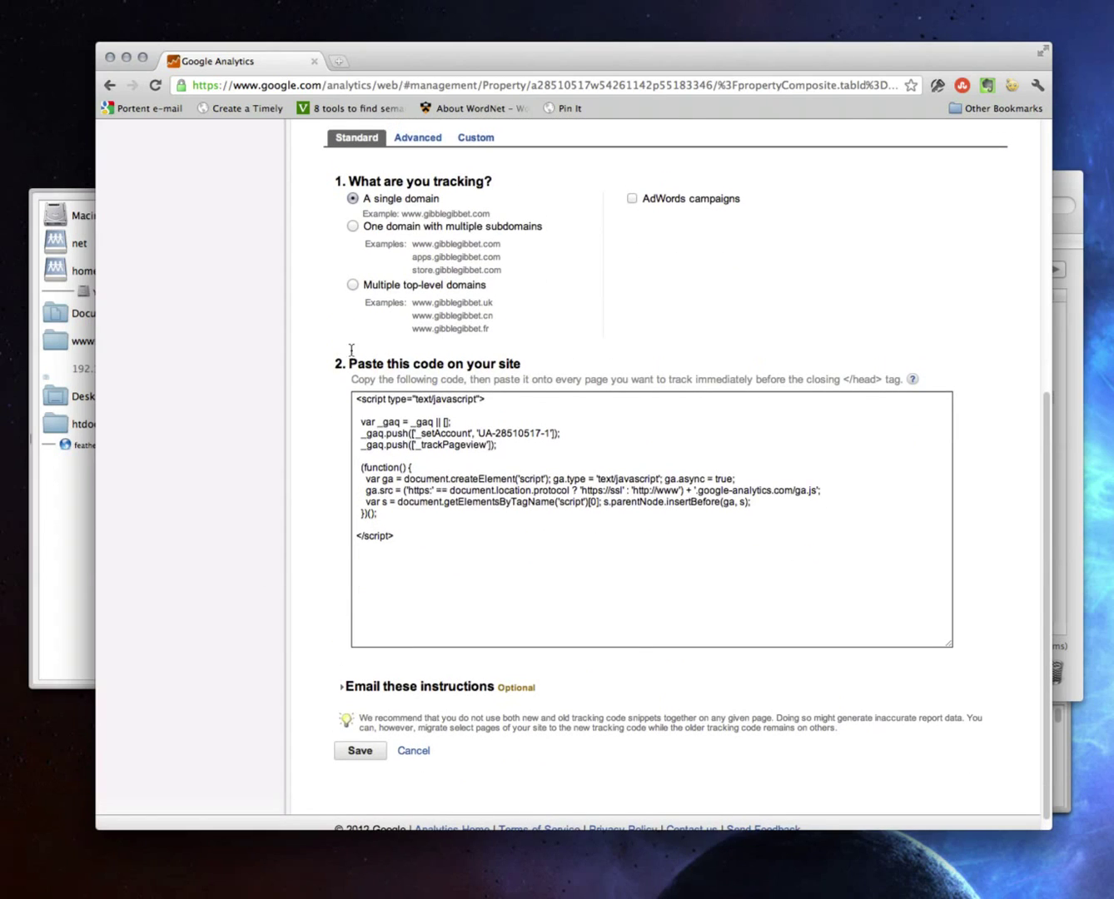
pyautogui.click(480, 583)
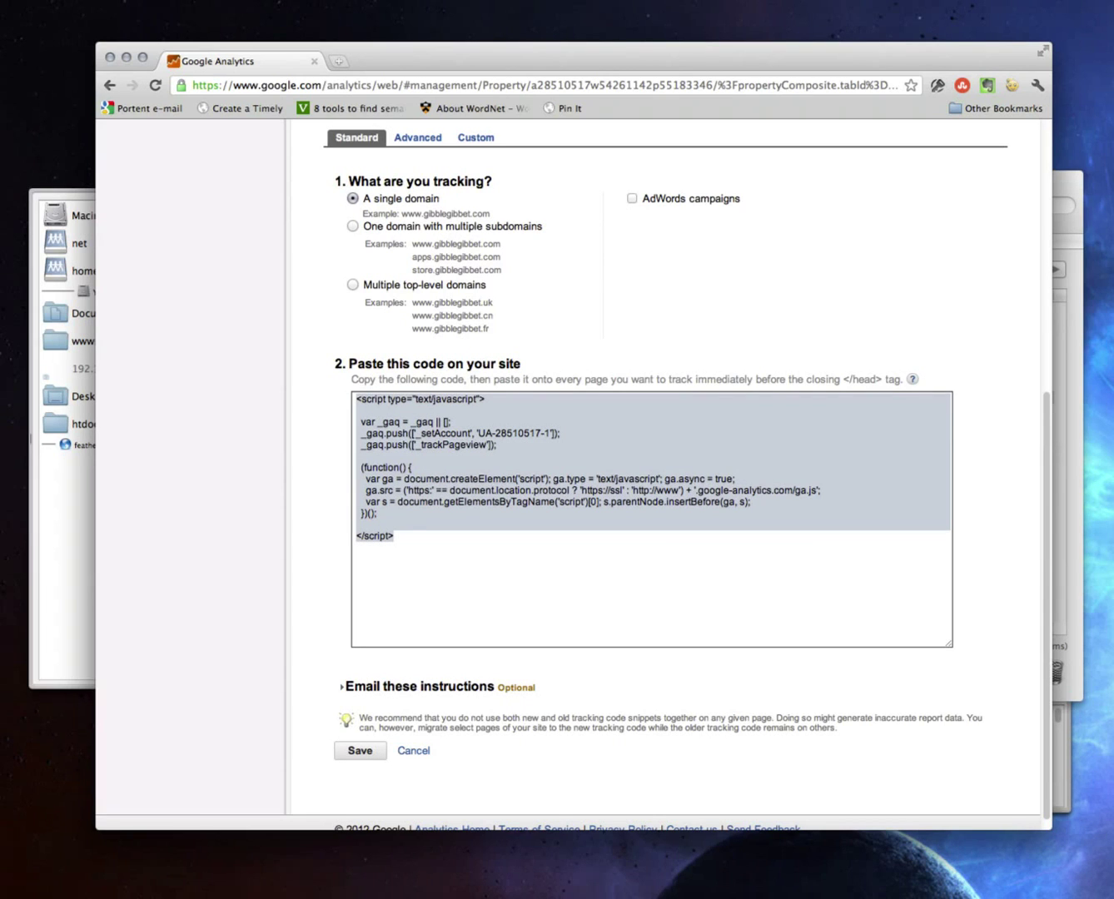
pyautogui.scroll(5, 511, 439)
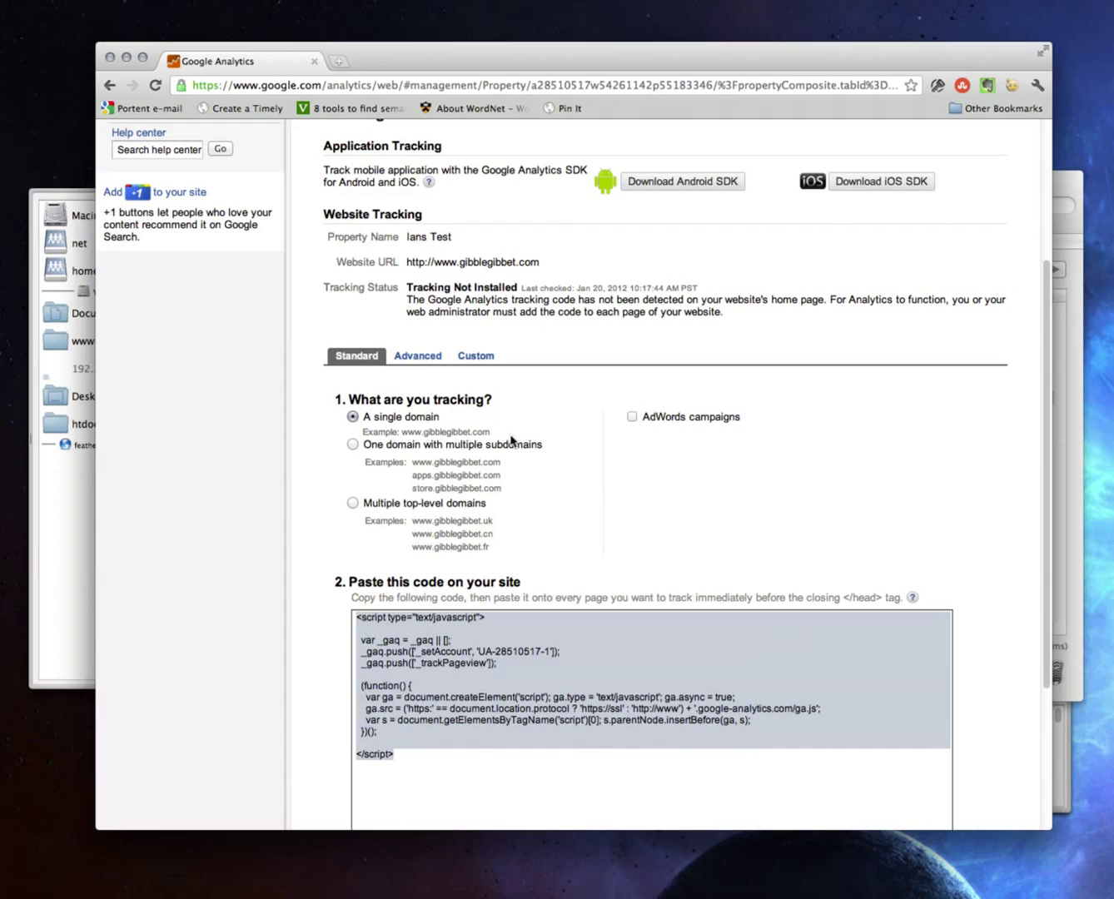
pyautogui.click(416, 356)
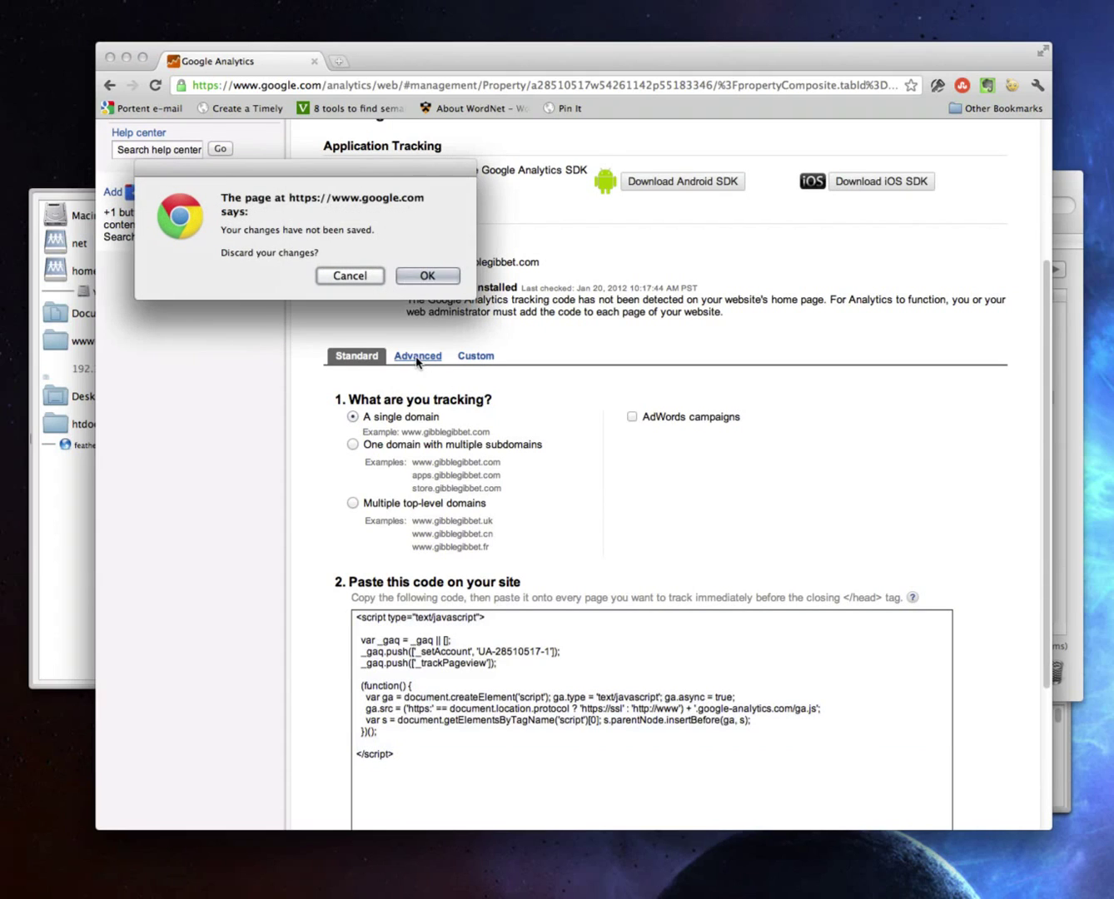
pyautogui.click(349, 275)
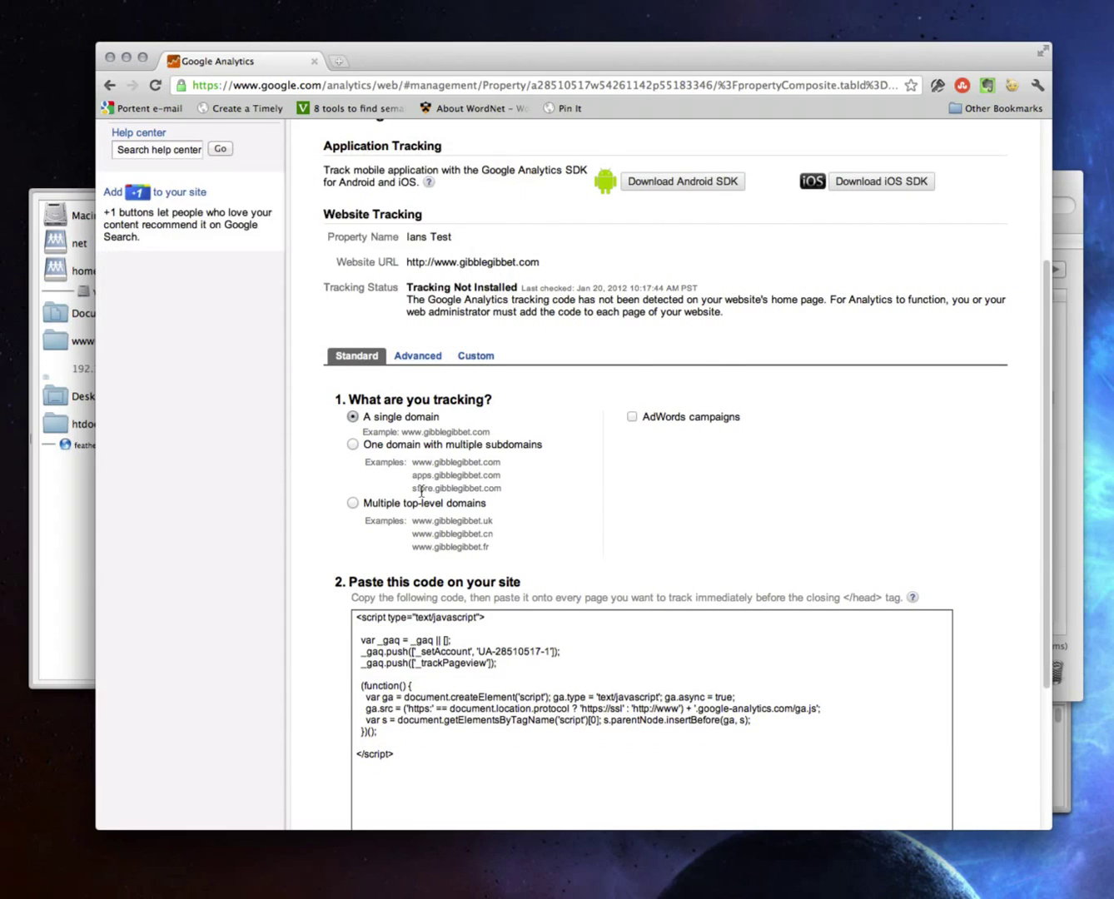
pyautogui.scroll(-3, 430, 491)
pyautogui.click(360, 736)
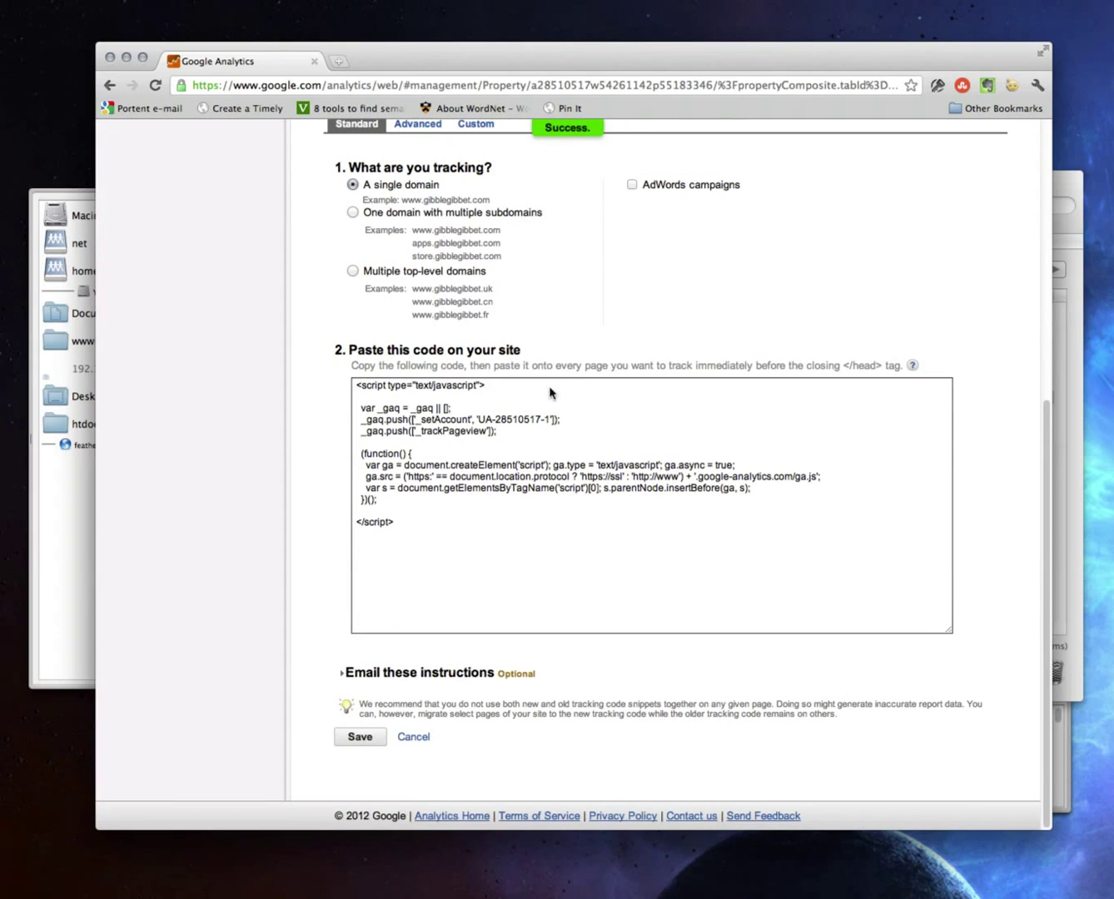
# Step: Open the advanced tracking code settings for the property
pyautogui.scroll(3, 578, 280)
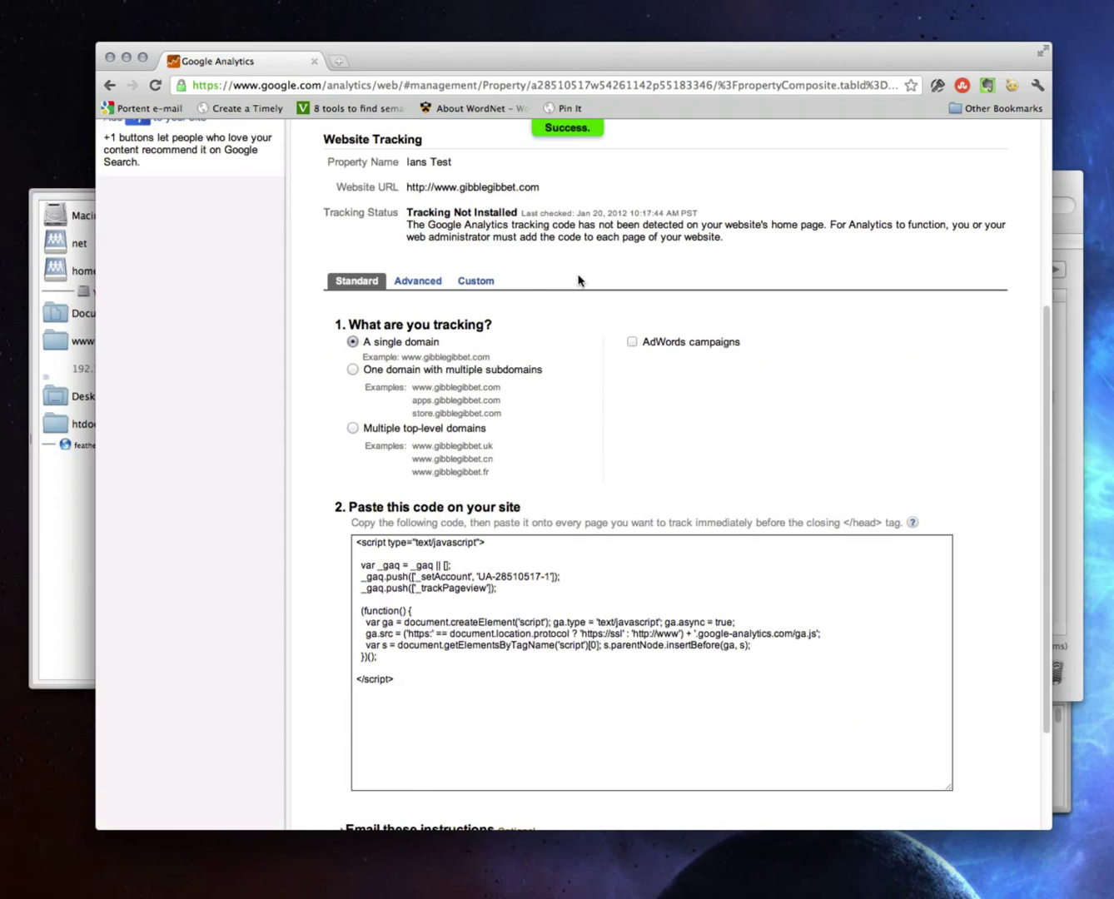
pyautogui.click(418, 283)
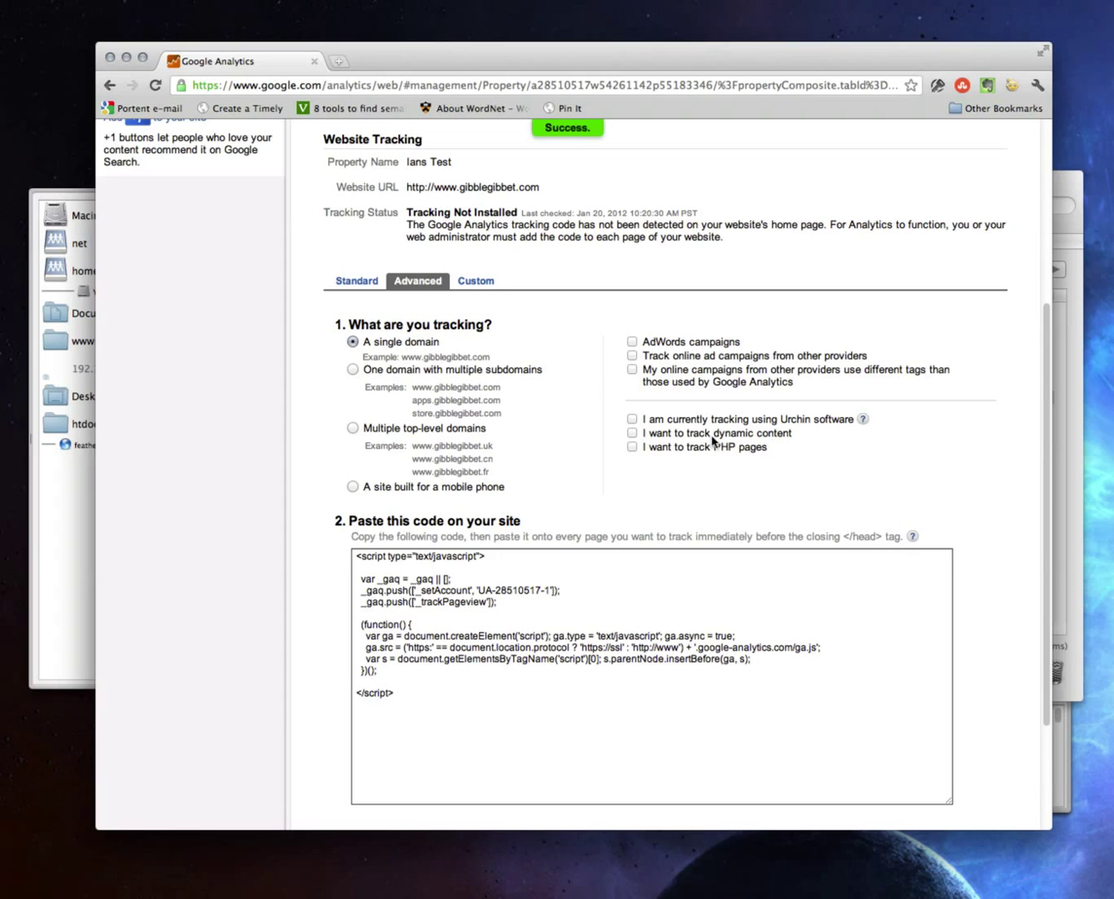
# Step: Toggle the PHP pages and dynamic content tracking options to compare their paste instructions, leaving both off
pyautogui.scroll(-1, 611, 432)
pyautogui.click(632, 421)
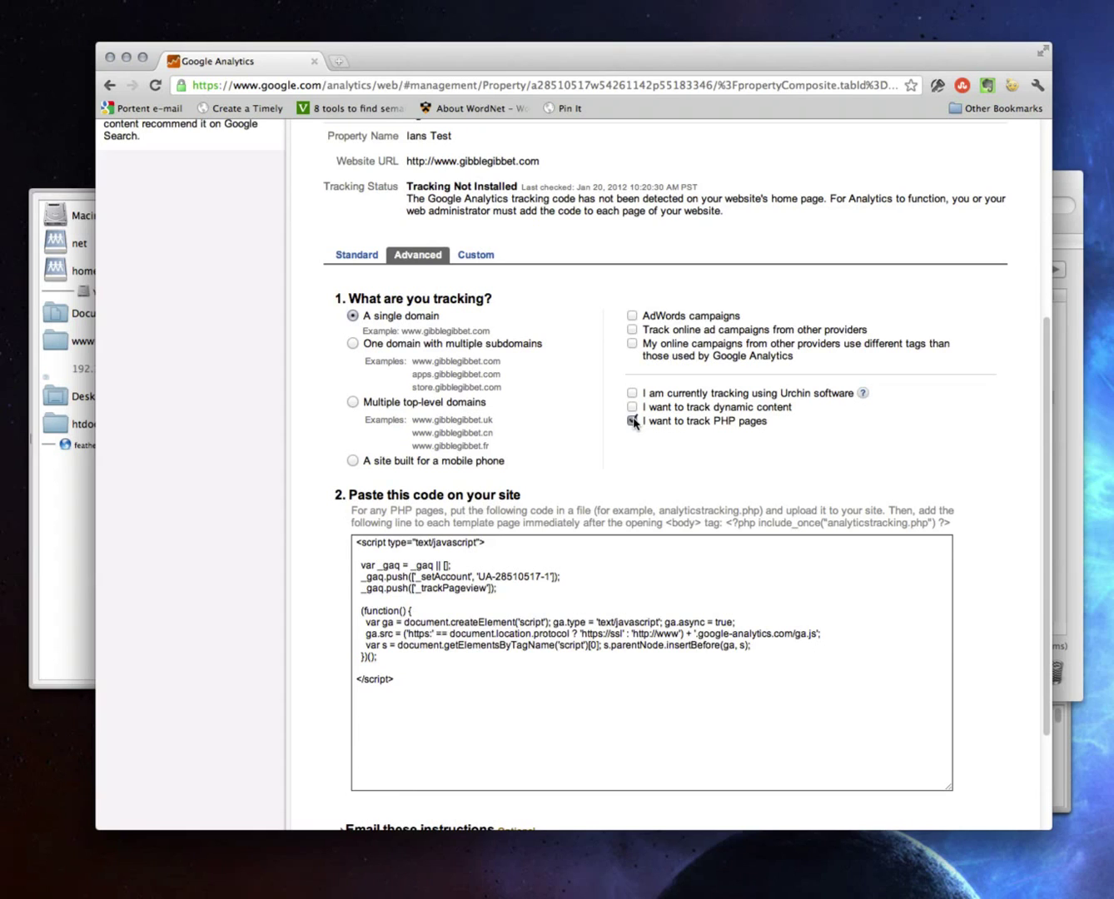
pyautogui.click(633, 421)
pyautogui.click(633, 422)
pyautogui.click(633, 421)
pyautogui.click(633, 421)
pyautogui.click(632, 421)
pyautogui.click(632, 421)
pyautogui.click(632, 422)
pyautogui.click(632, 407)
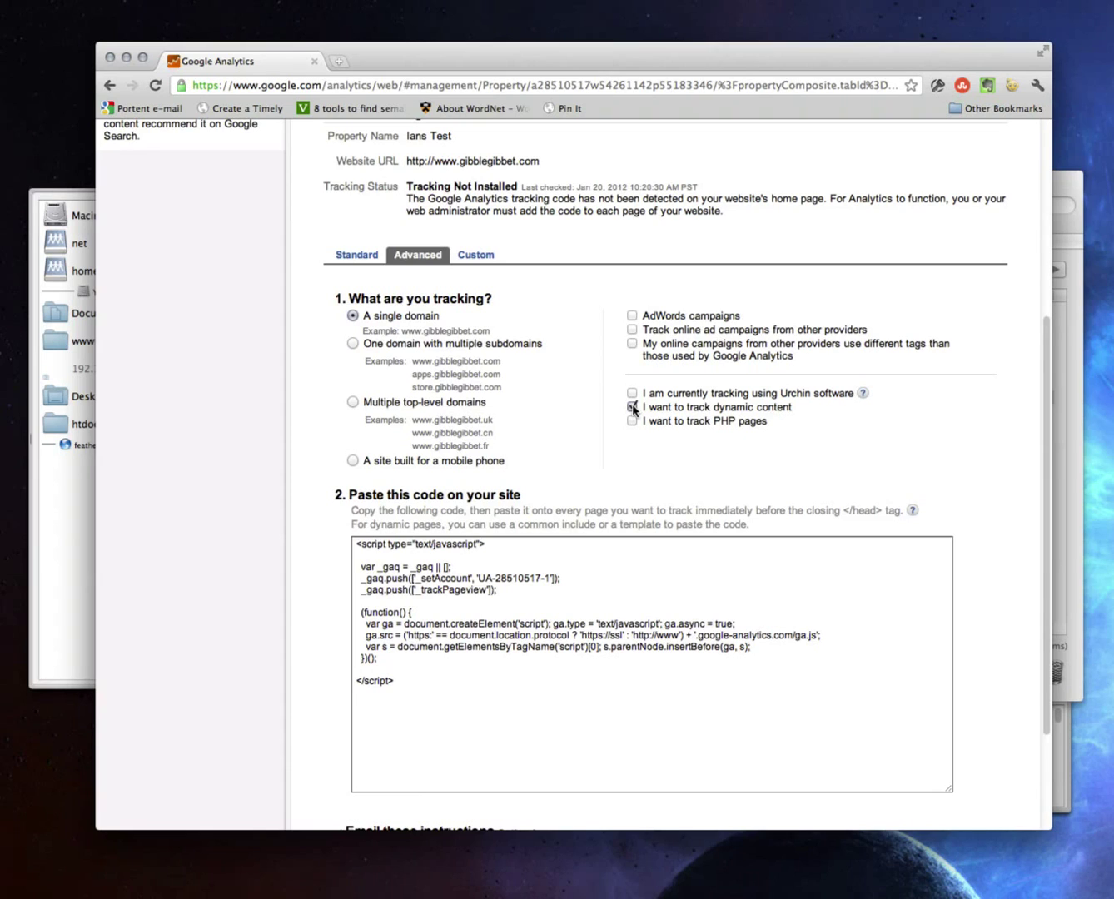
pyautogui.click(632, 407)
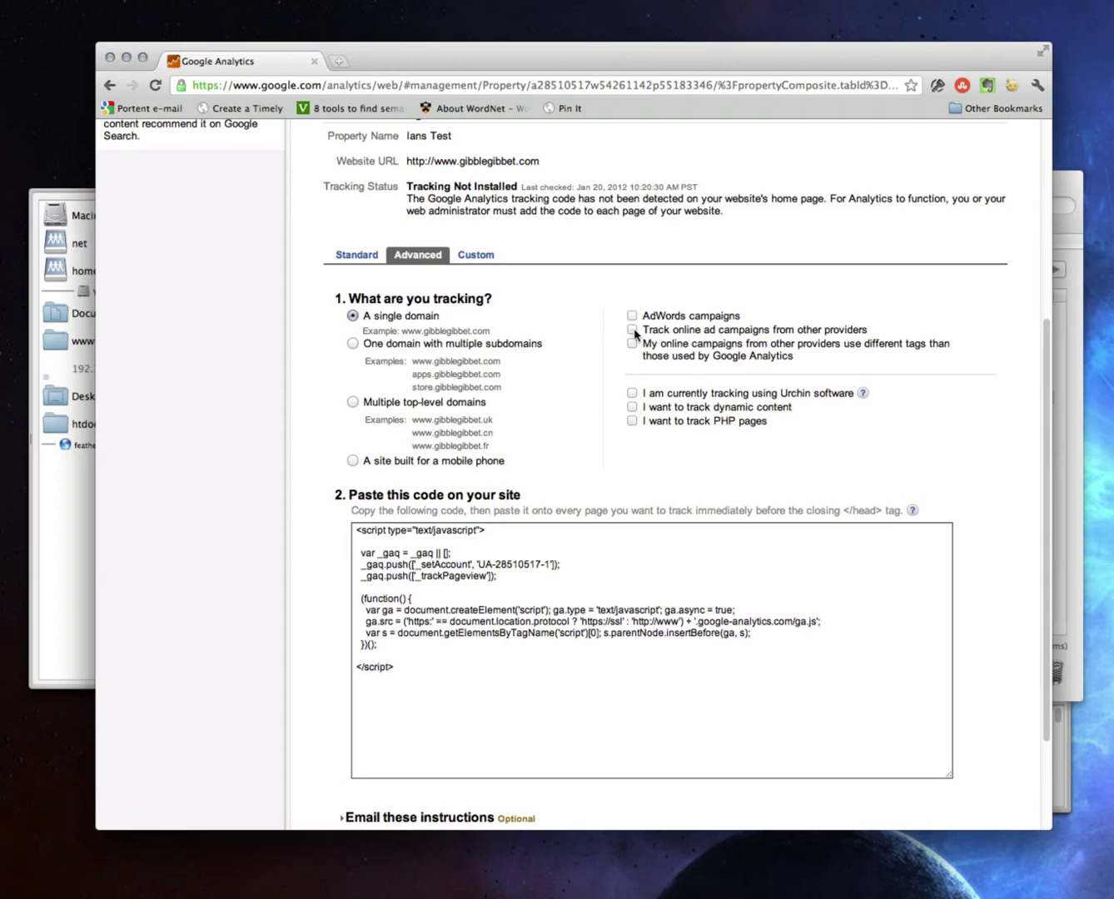
# Step: Turn on tracking of online ad campaigns from other providers to review its additional steps, and turn it off again
pyautogui.click(633, 330)
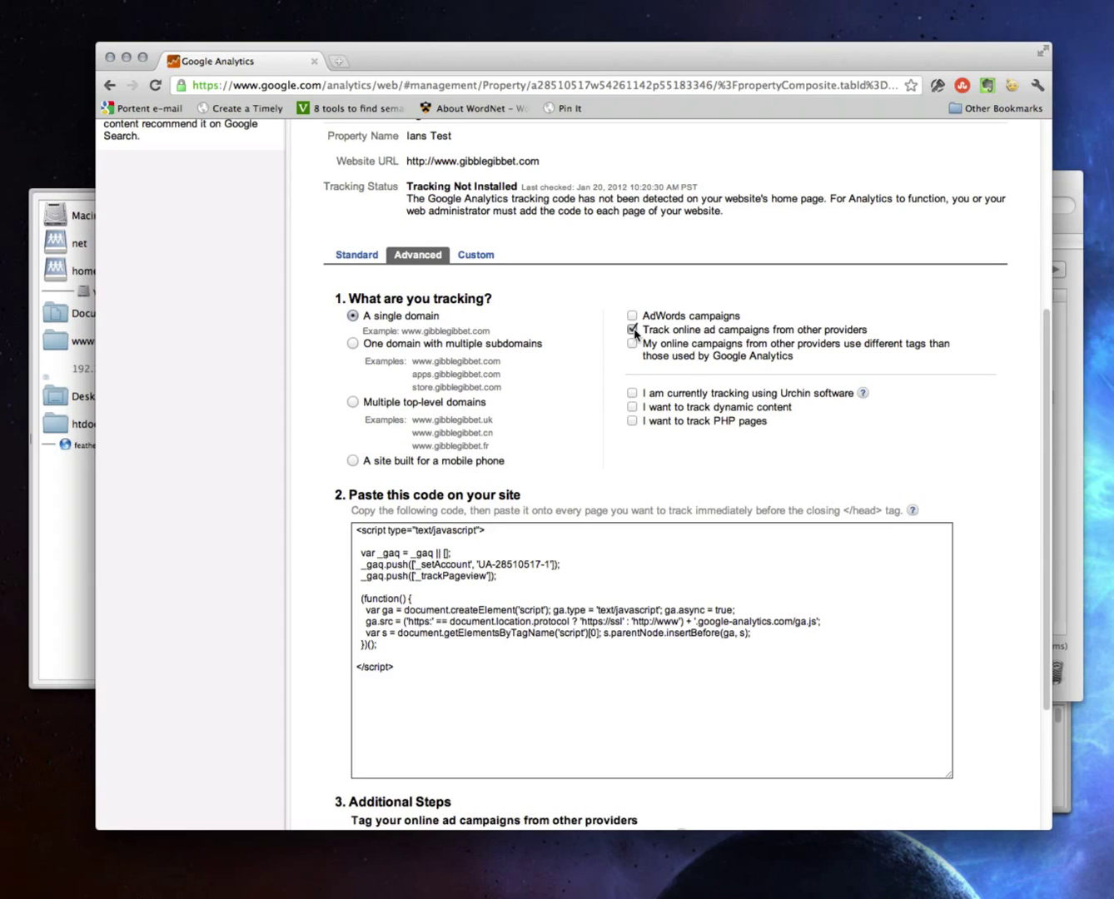
pyautogui.scroll(-5, 722, 411)
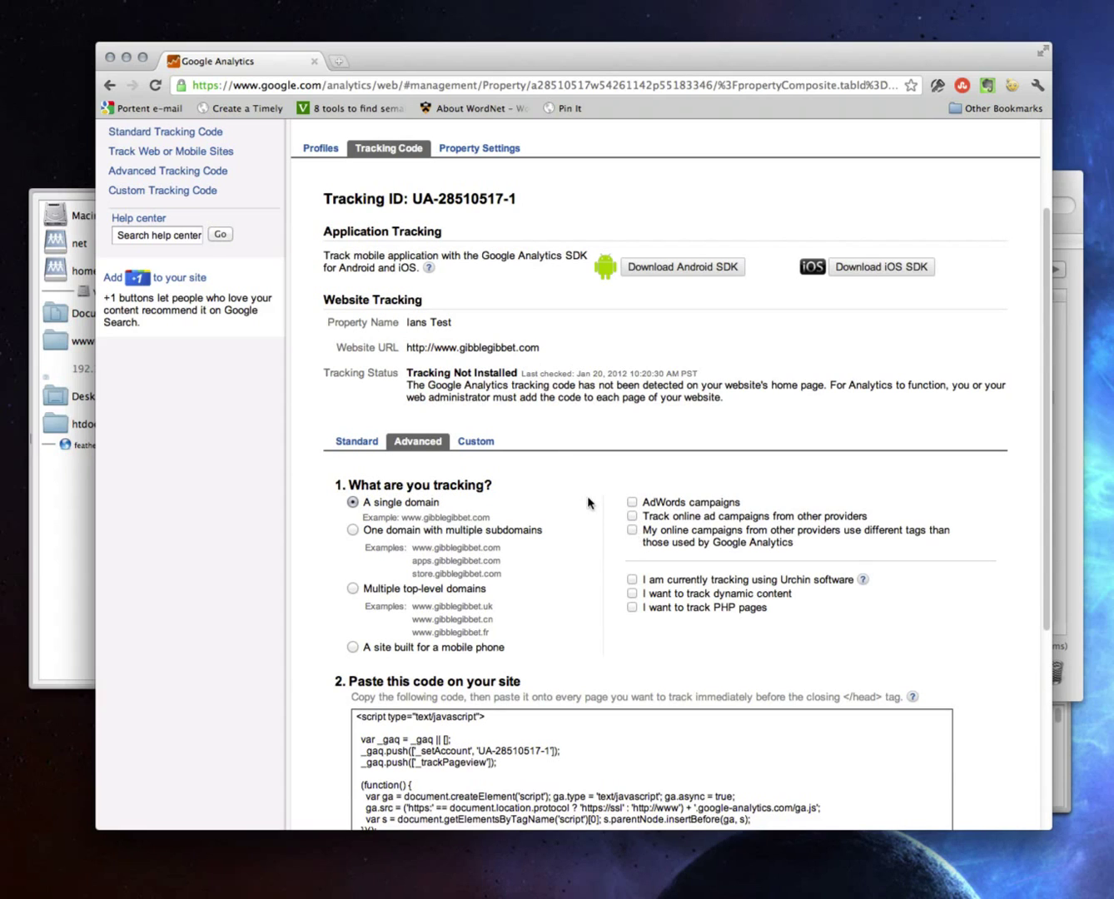
pyautogui.scroll(-2, 555, 488)
pyautogui.scroll(-1, 555, 481)
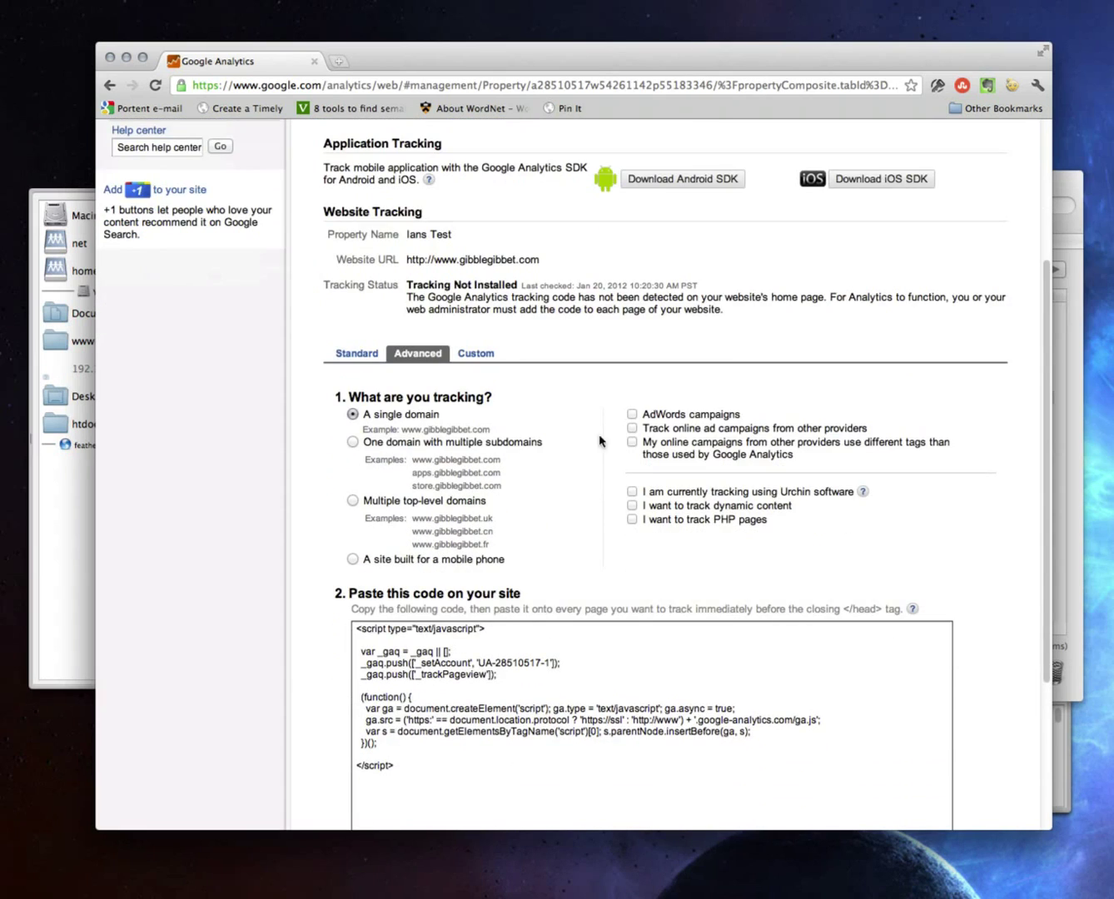
# Step: Toggle the option for campaigns with different tags on and off, and return to the standard tracking code, discarding the unsaved changes
pyautogui.click(632, 444)
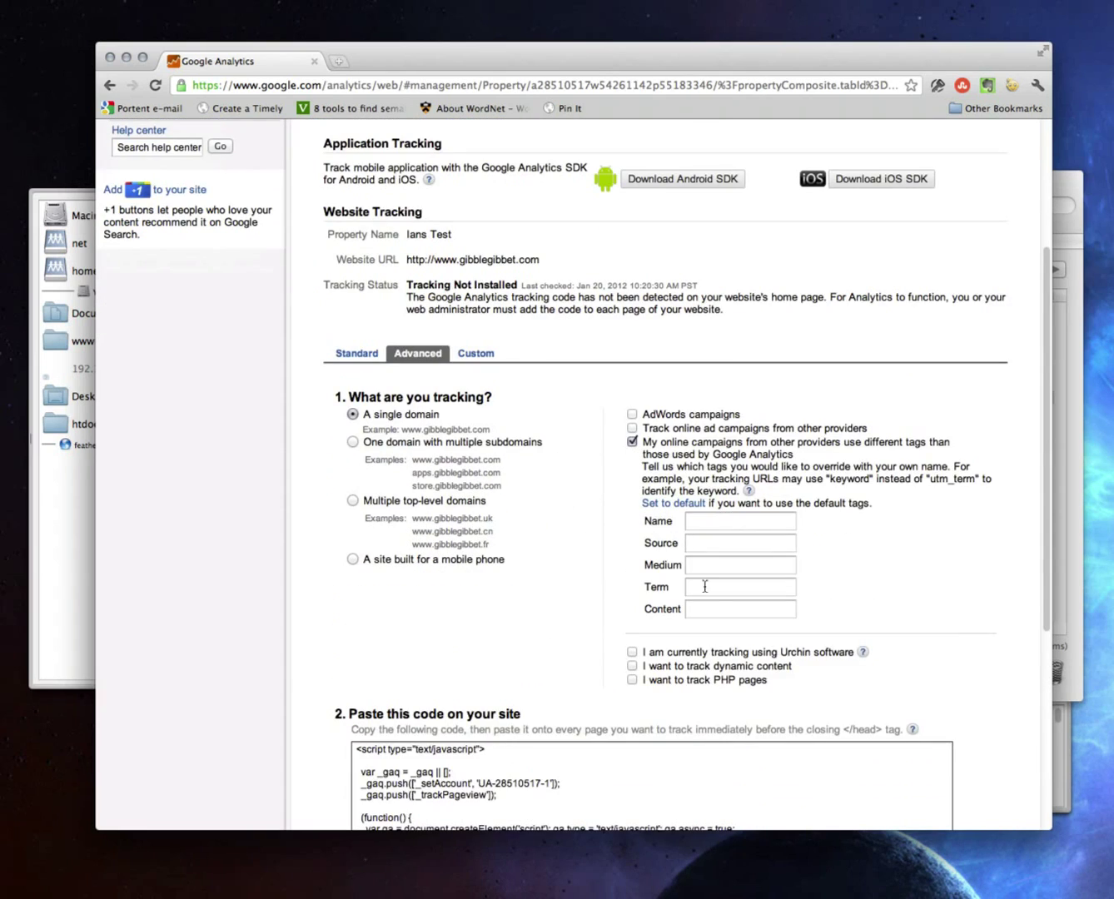
pyautogui.click(630, 443)
pyautogui.click(368, 356)
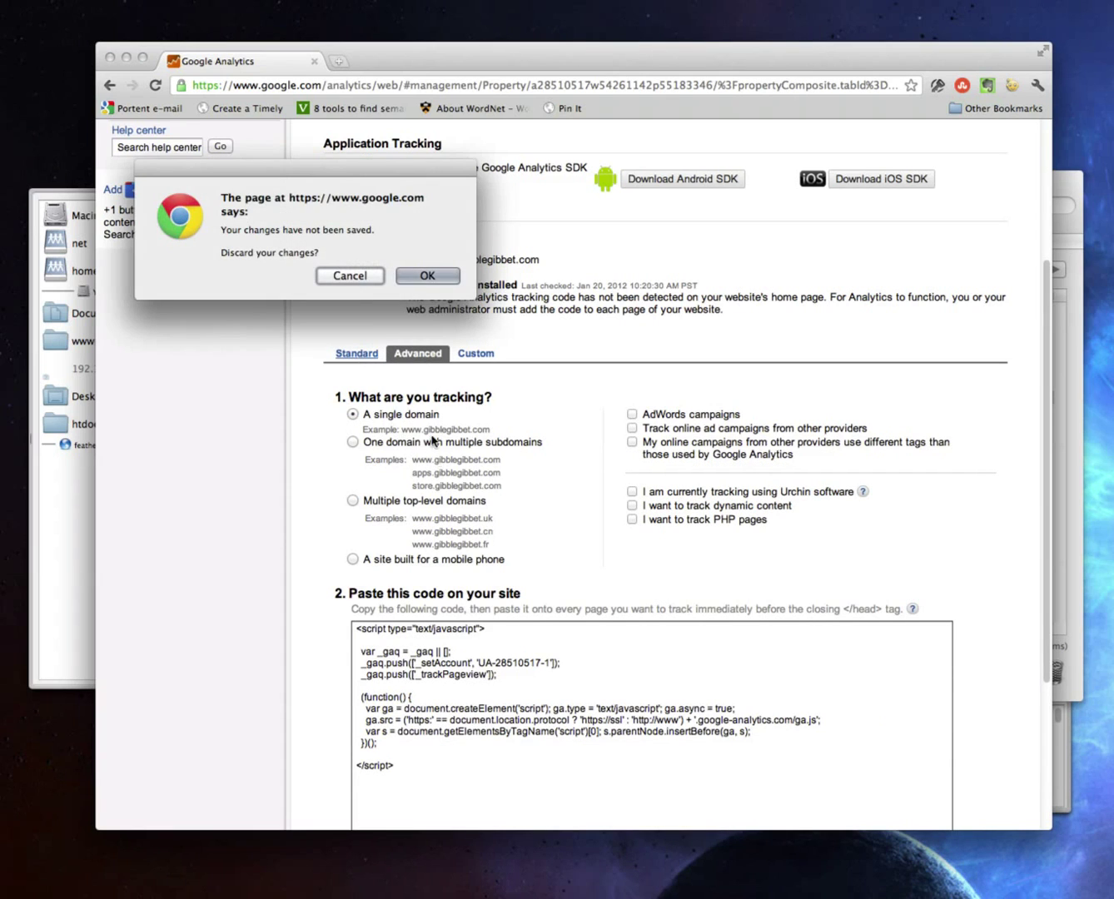
pyautogui.click(422, 276)
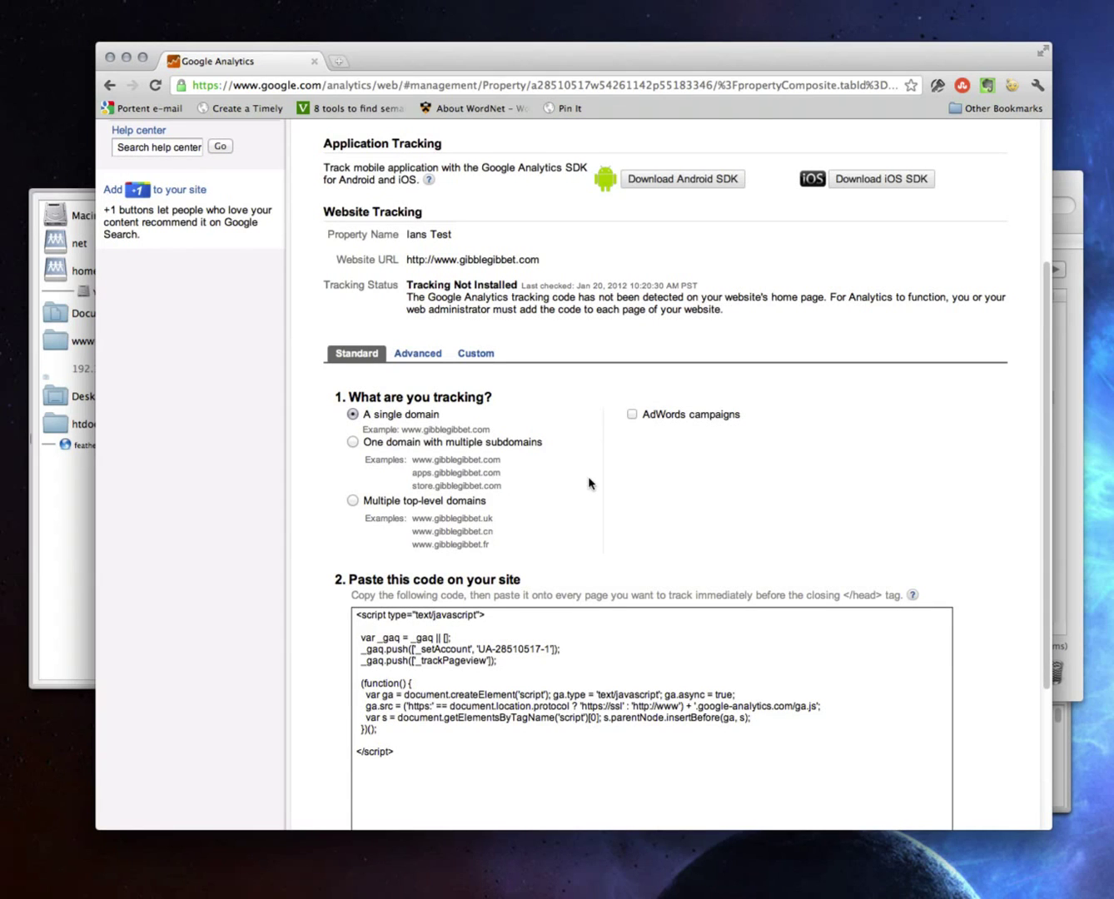
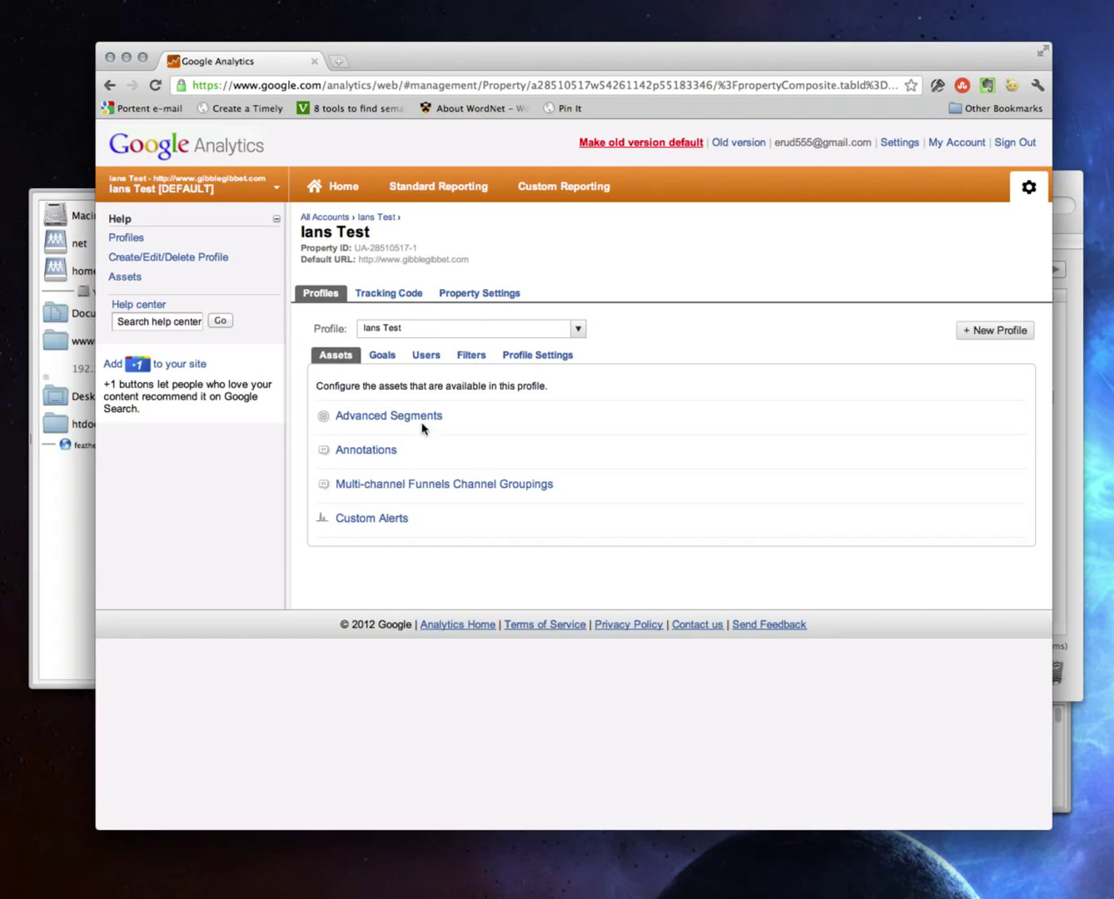
# Step: Open the profile settings, enable site search tracking to review its query parameter options, and set it back to Don't track Site Search
pyautogui.click(519, 354)
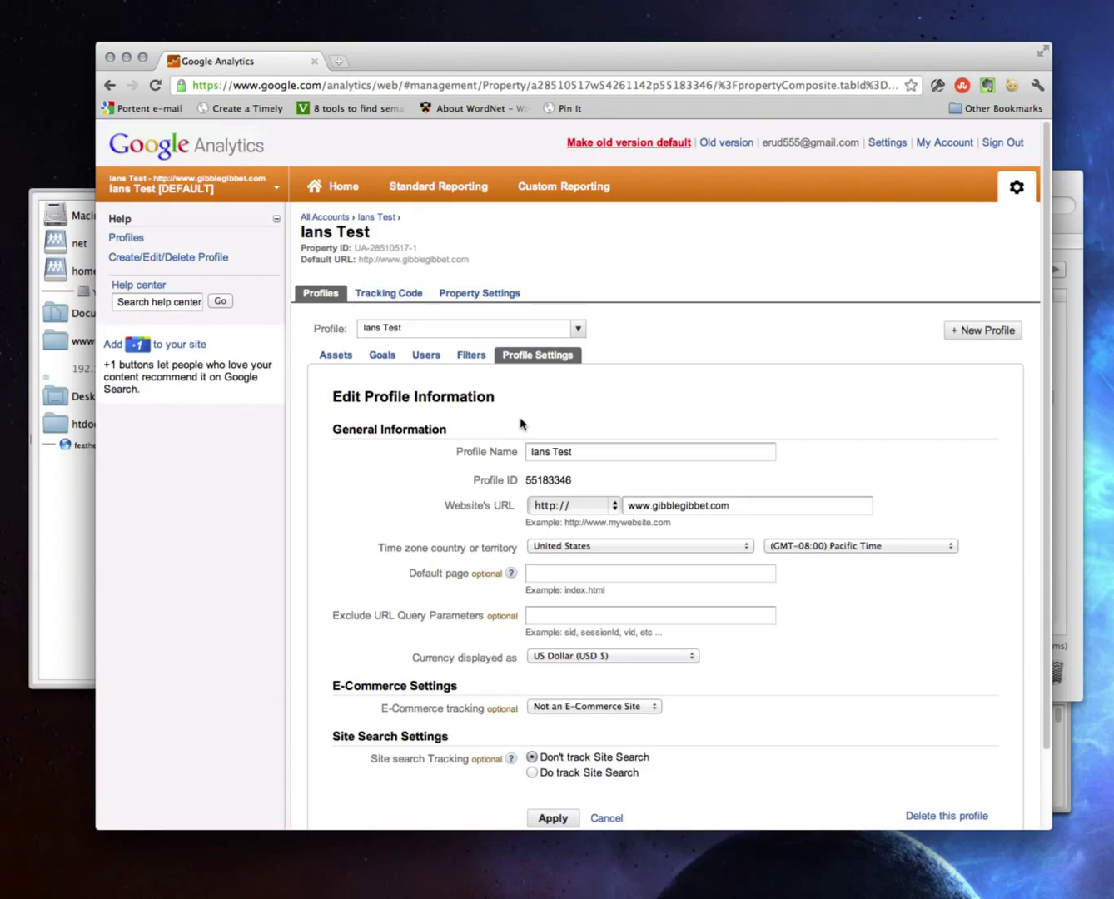
pyautogui.scroll(-3, 388, 500)
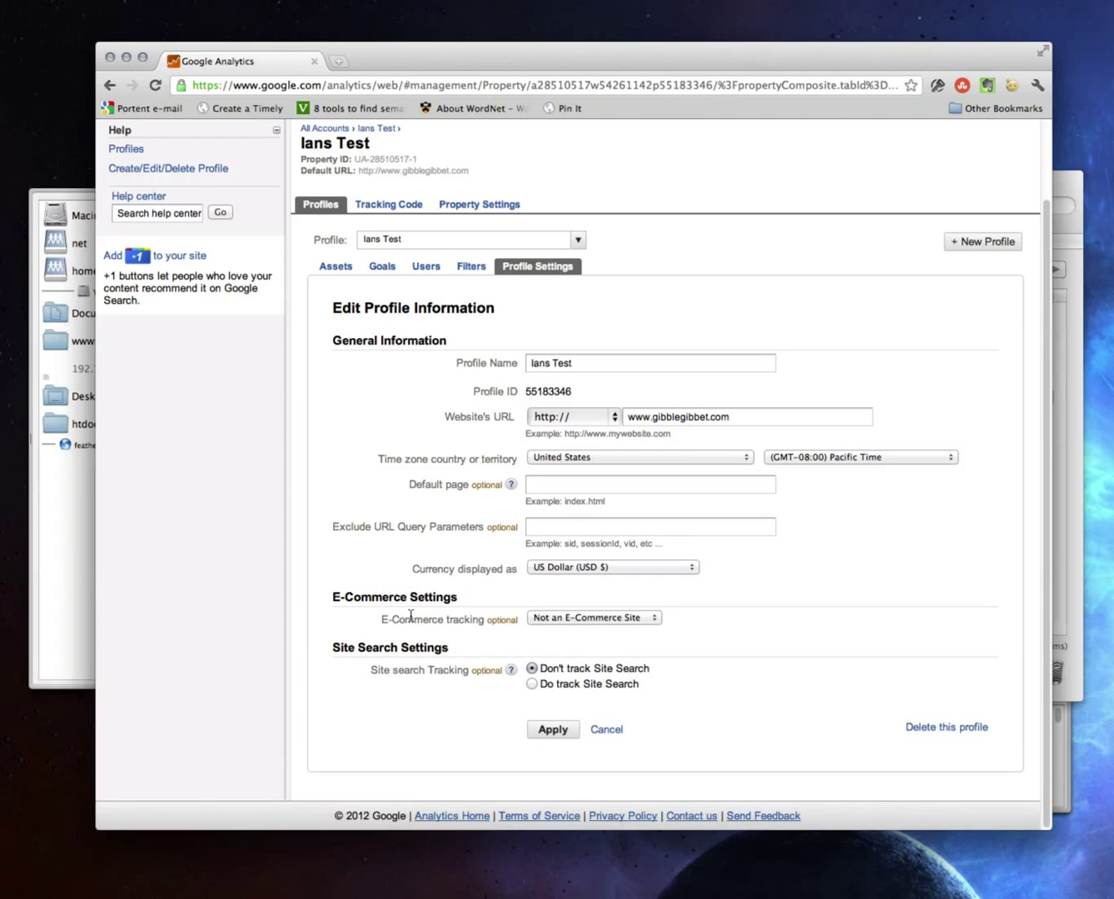
pyautogui.click(531, 686)
pyautogui.scroll(-1, 420, 668)
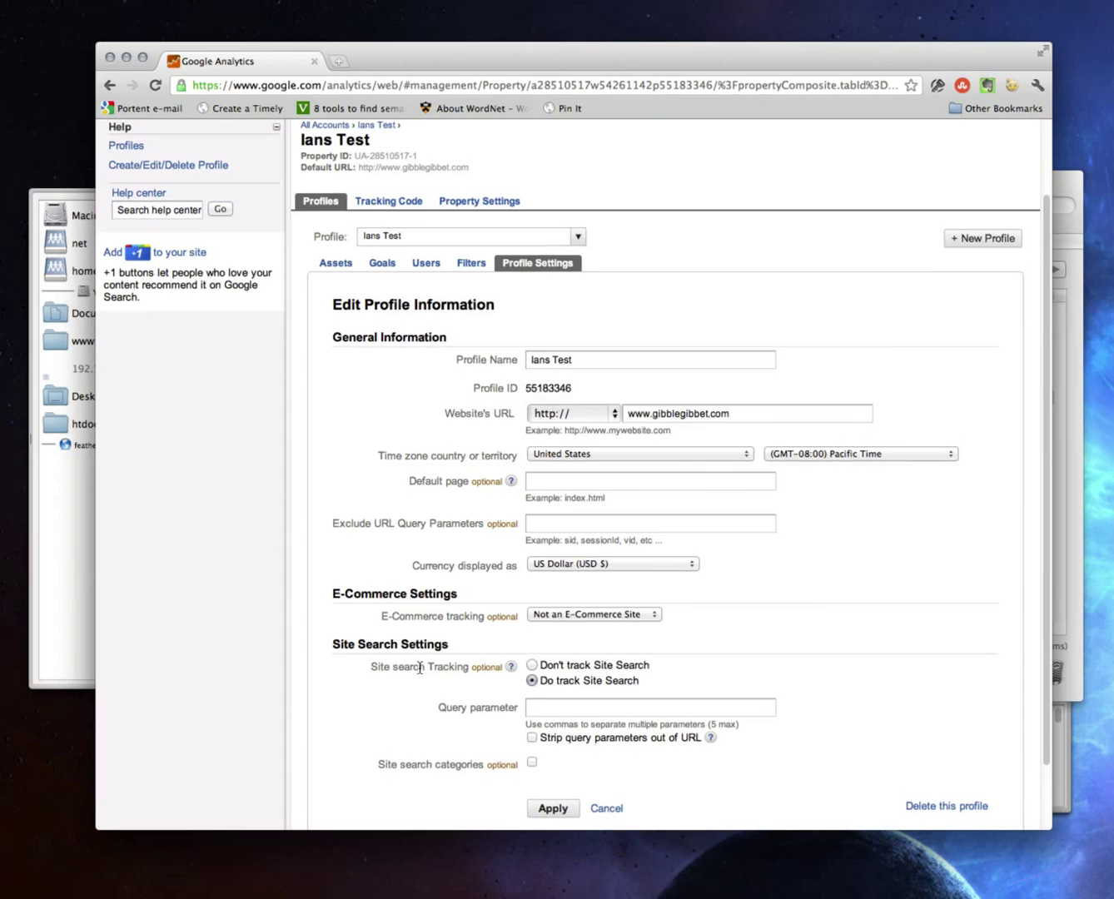
pyautogui.scroll(-2, 420, 668)
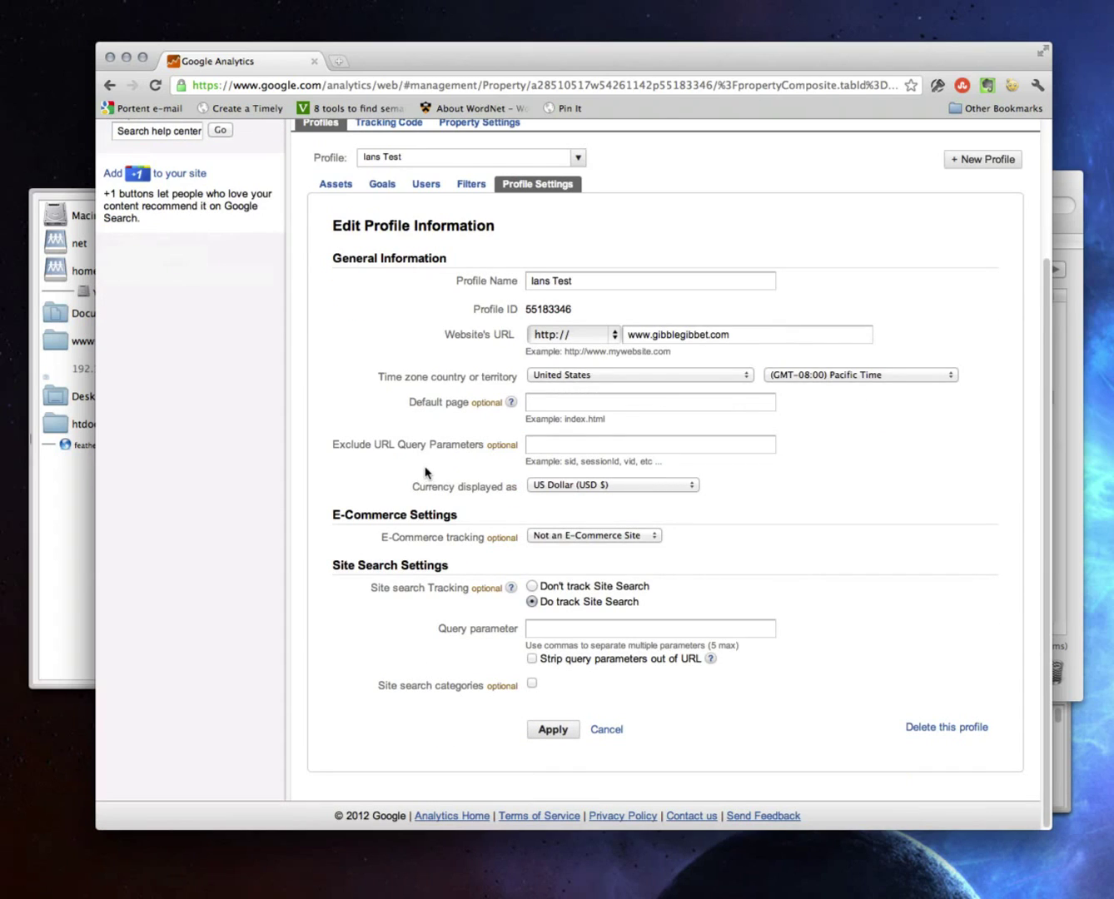
pyautogui.scroll(4, 426, 472)
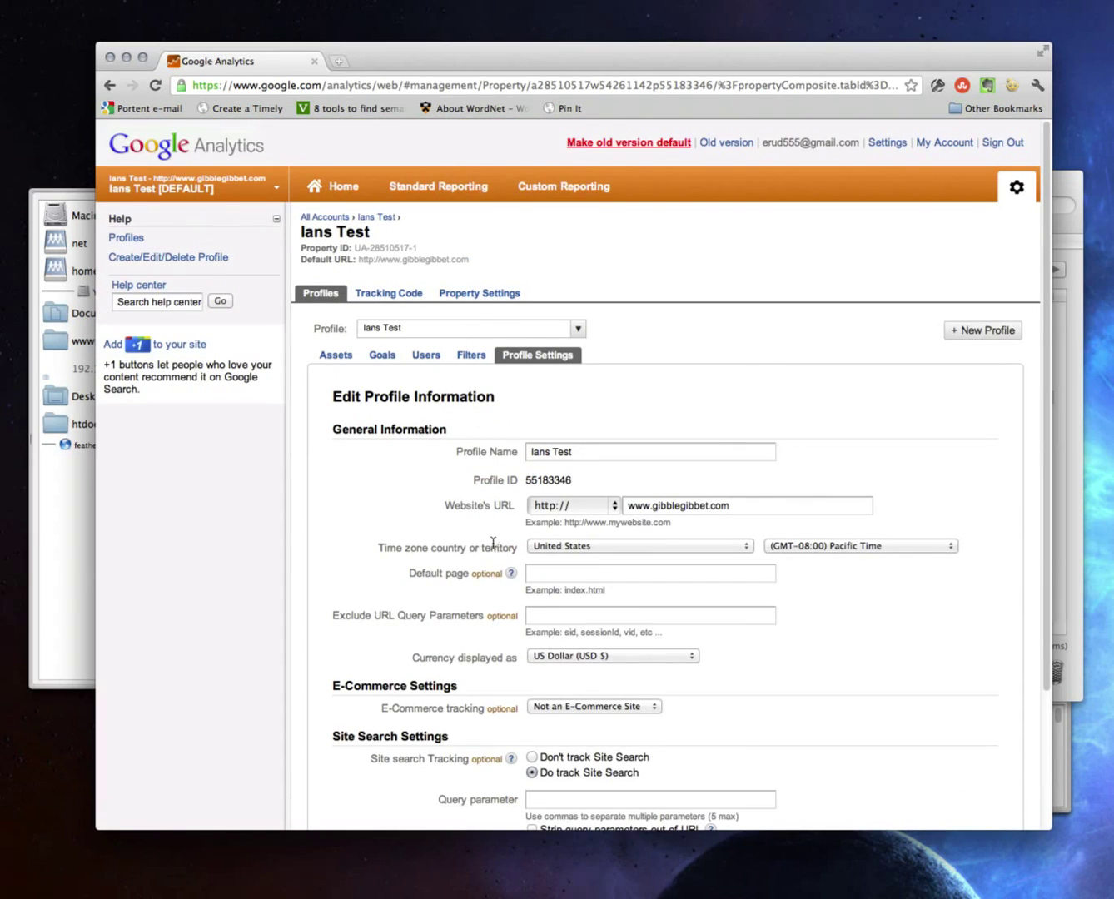
pyautogui.scroll(-4, 484, 544)
pyautogui.click(530, 588)
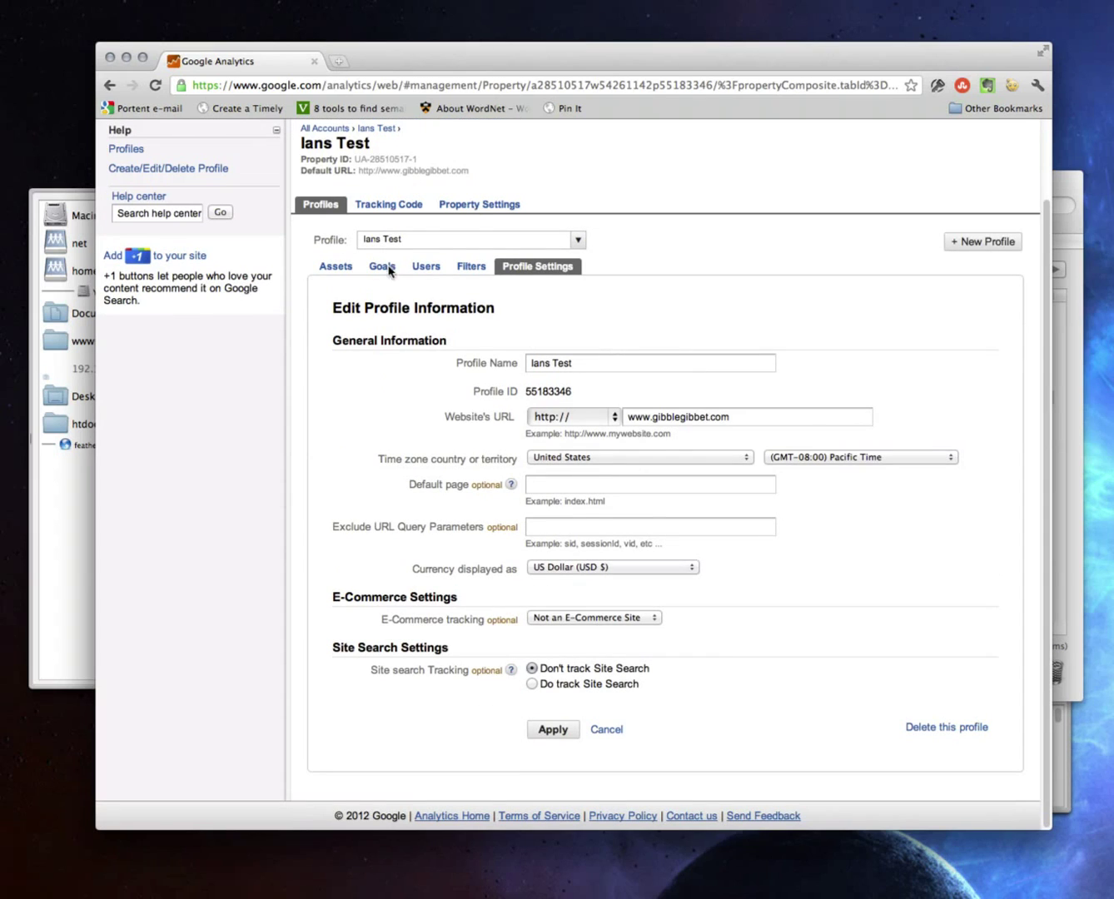
# Step: View the property settings, discarding the unsaved profile changes, and open the settings of the parent account
pyautogui.click(473, 210)
pyautogui.click(428, 276)
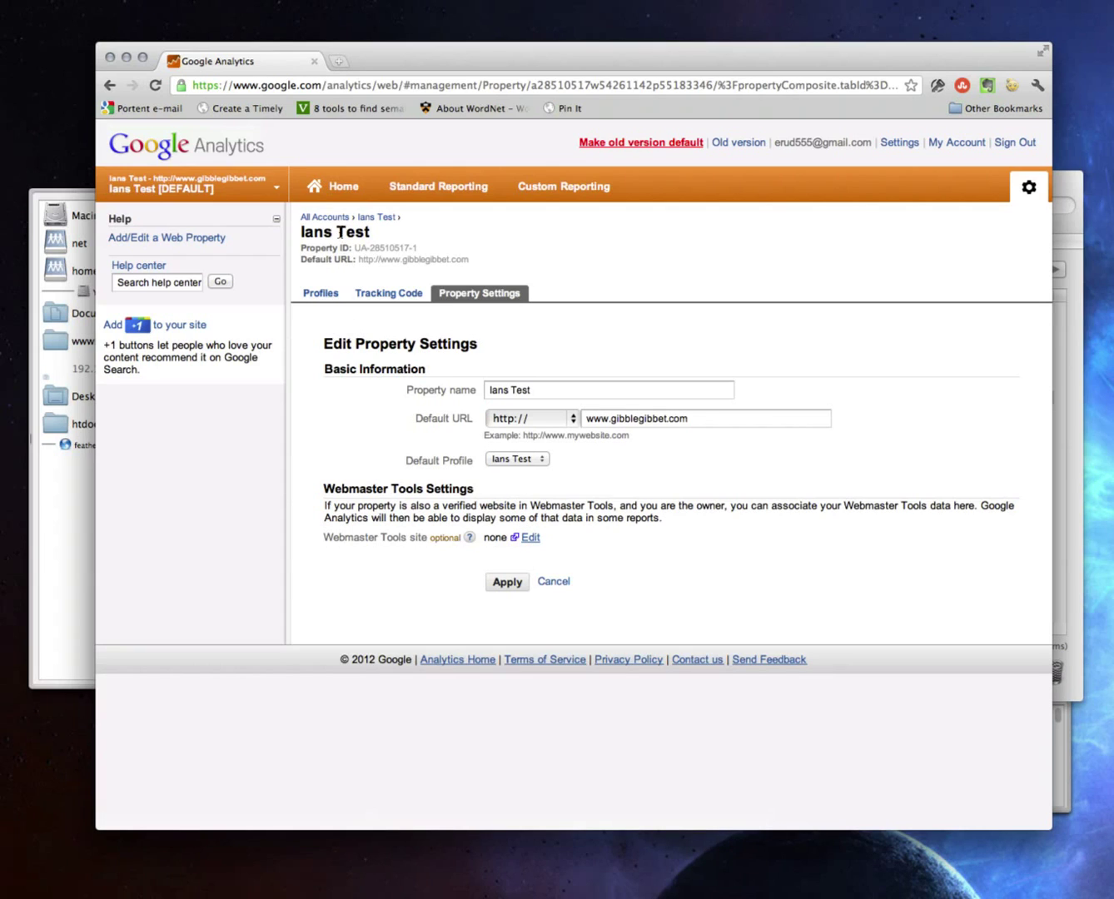
pyautogui.click(383, 219)
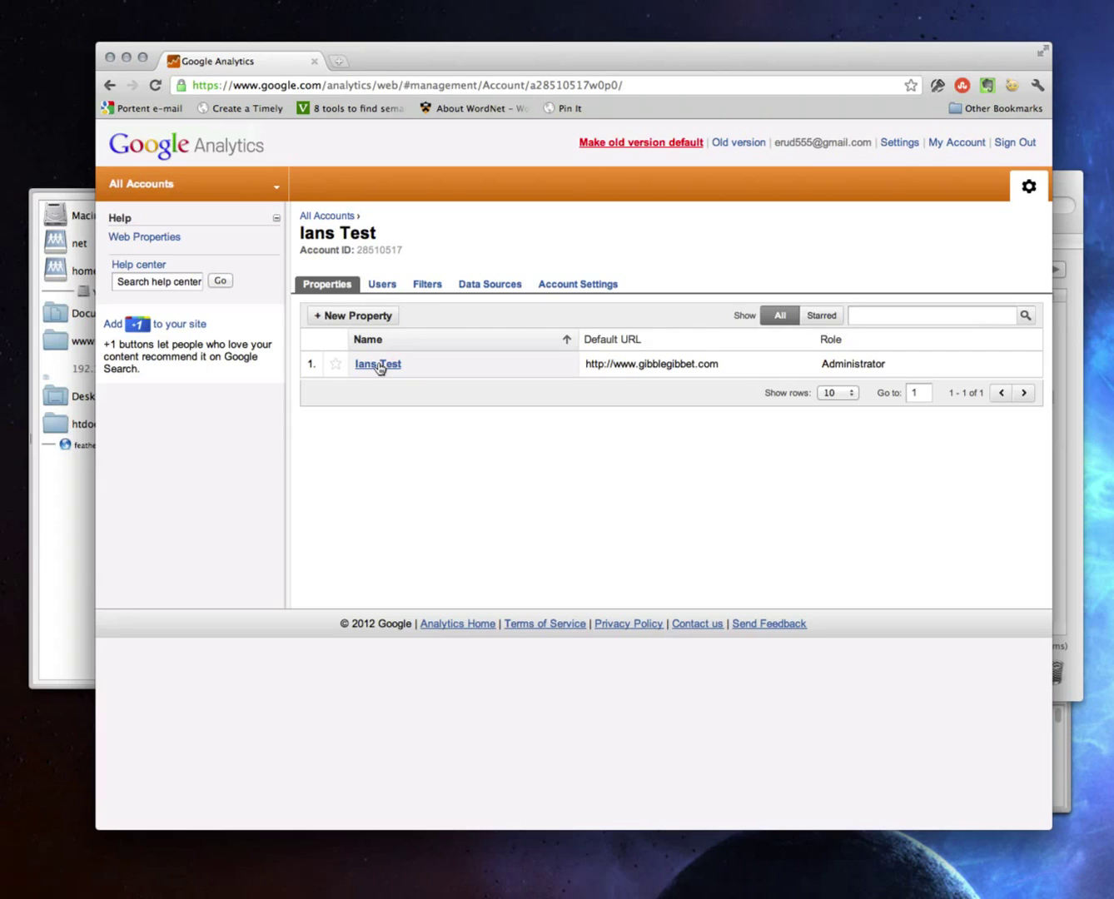
pyautogui.click(574, 286)
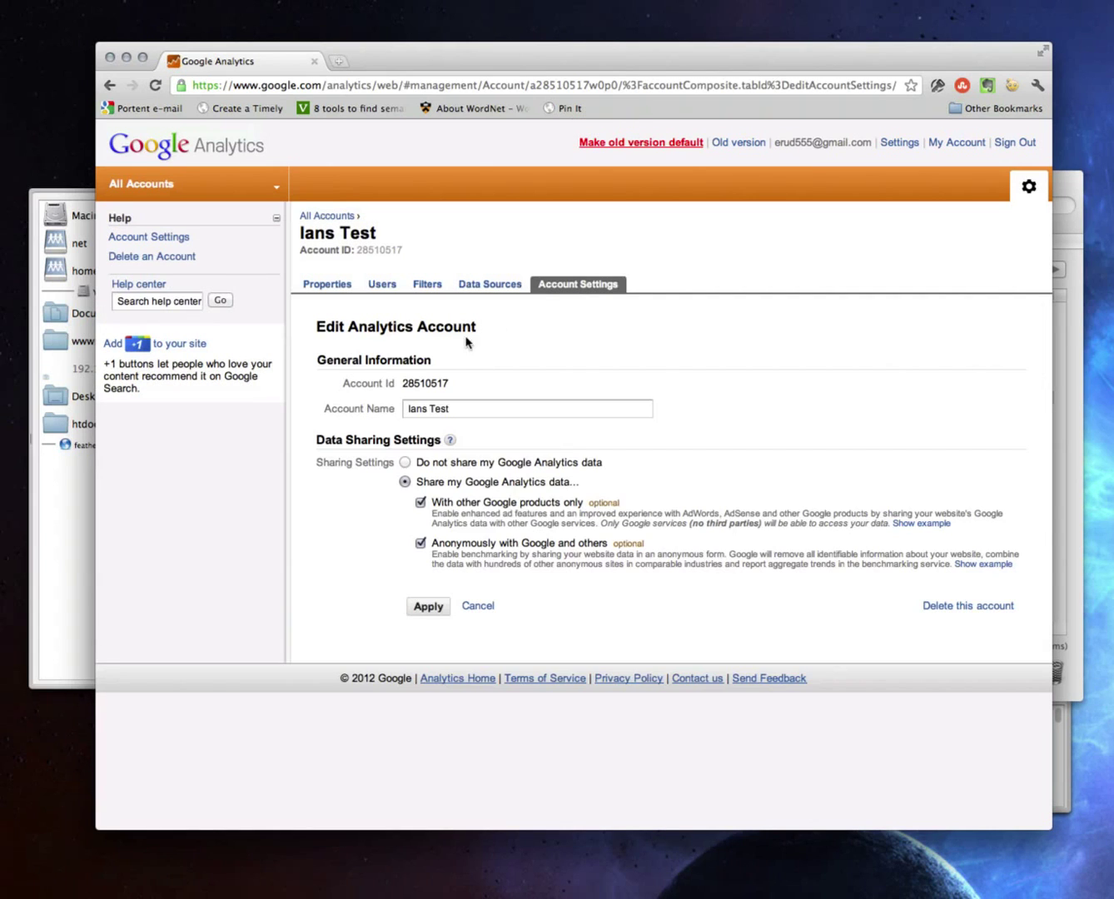
# Step: Return to the gibblegibbet.com property's tracking code and select the entire standard tracking script
pyautogui.click(318, 284)
pyautogui.click(368, 365)
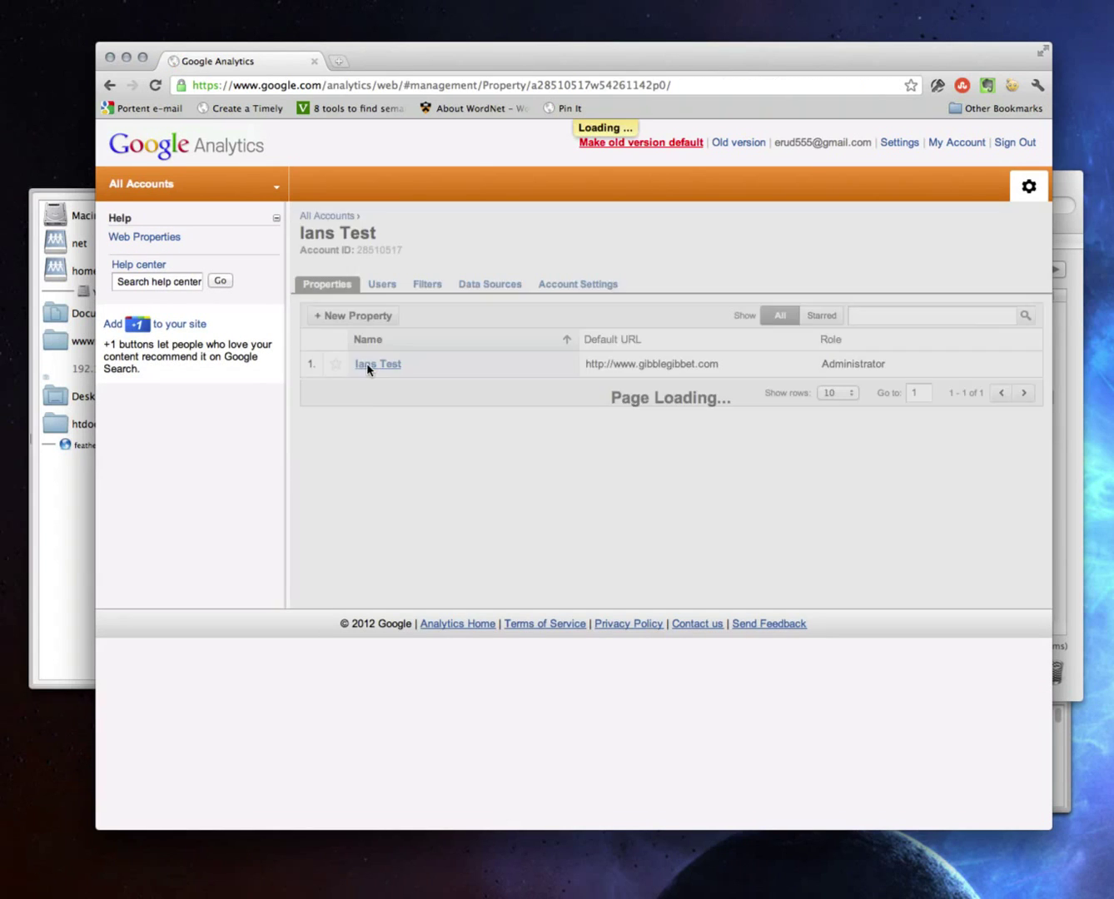
pyautogui.click(372, 297)
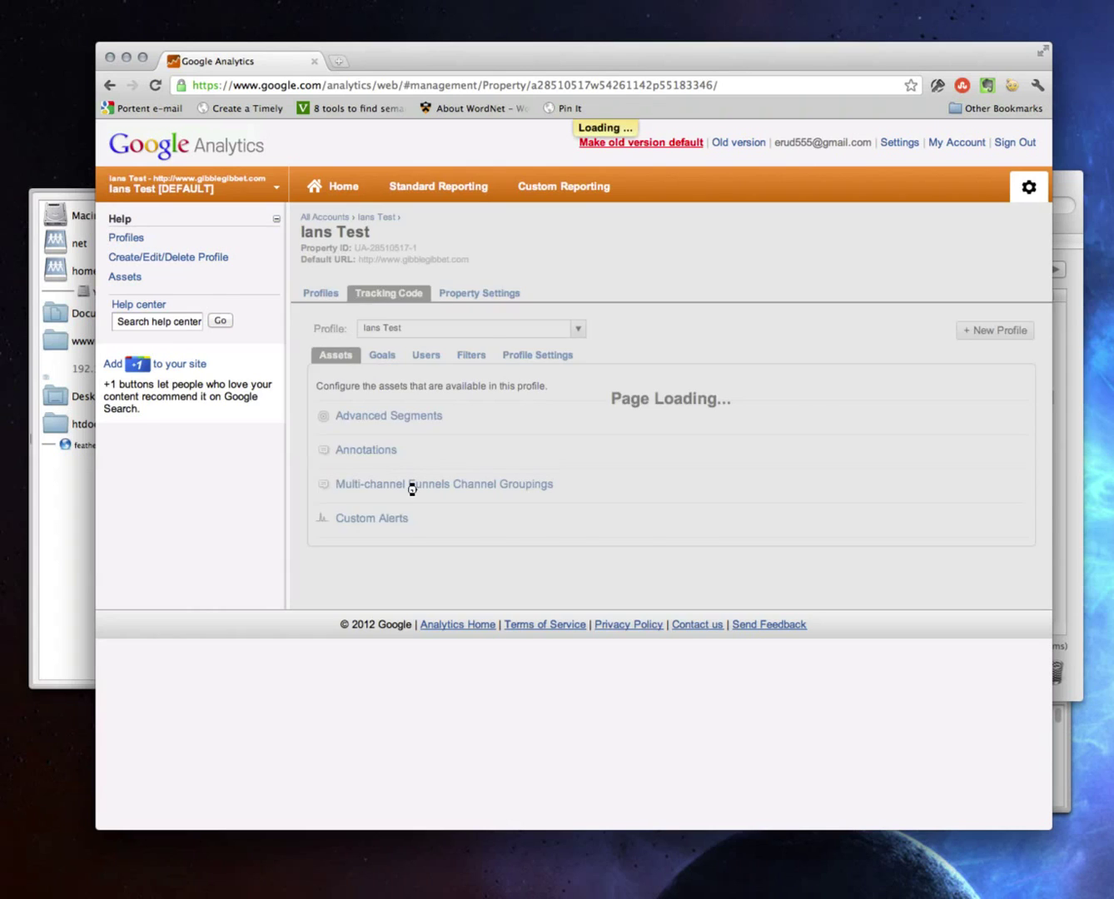
pyautogui.scroll(-5, 427, 575)
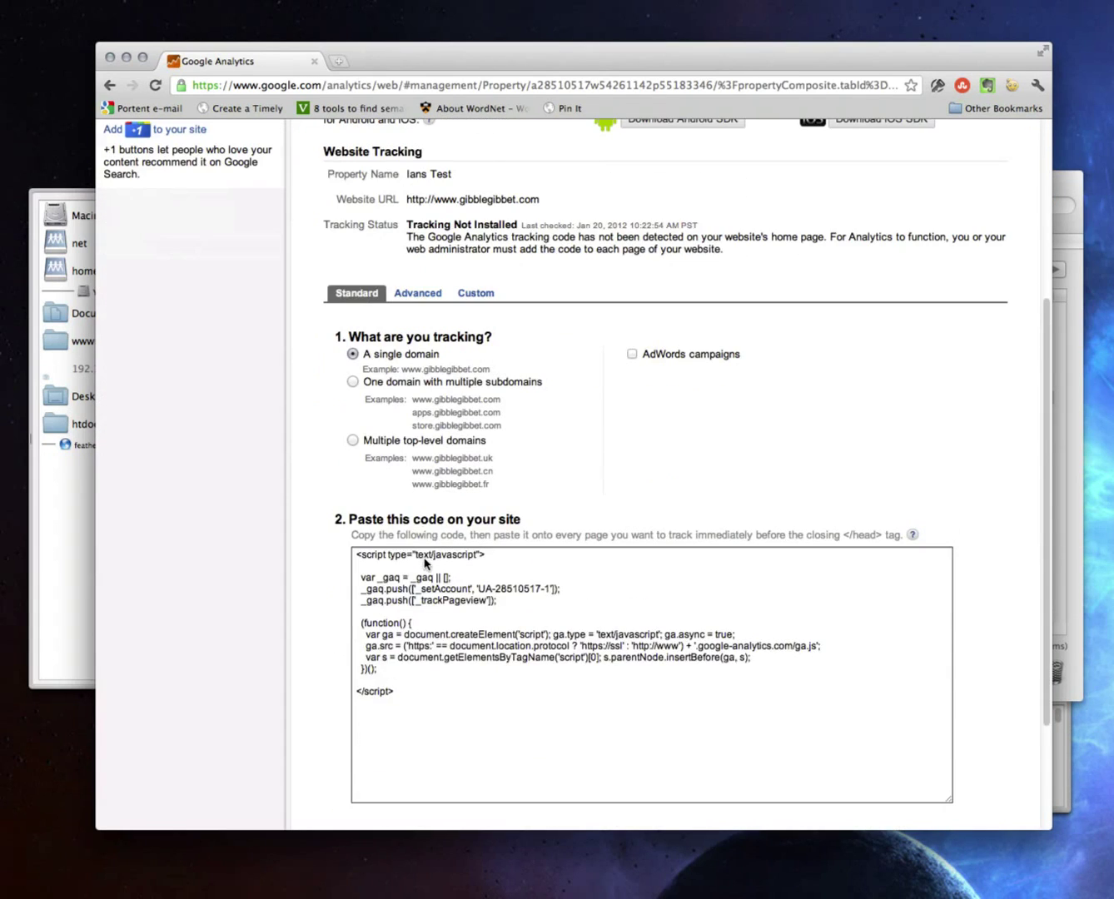
pyautogui.click(429, 599)
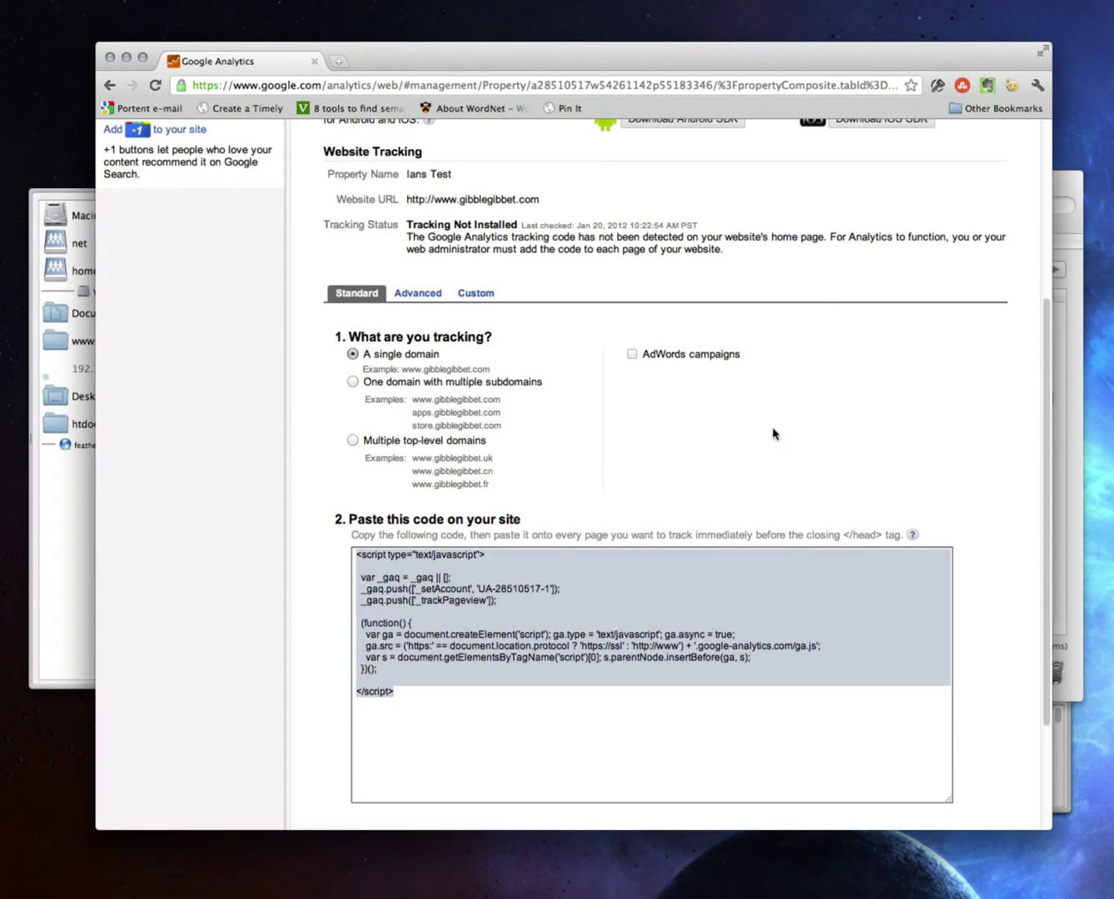
# Step: Switch to the FTP client, open index.html from the remote gibblegibbet folder in a text editor, and enlarge the editor window
pyautogui.click(1058, 190)
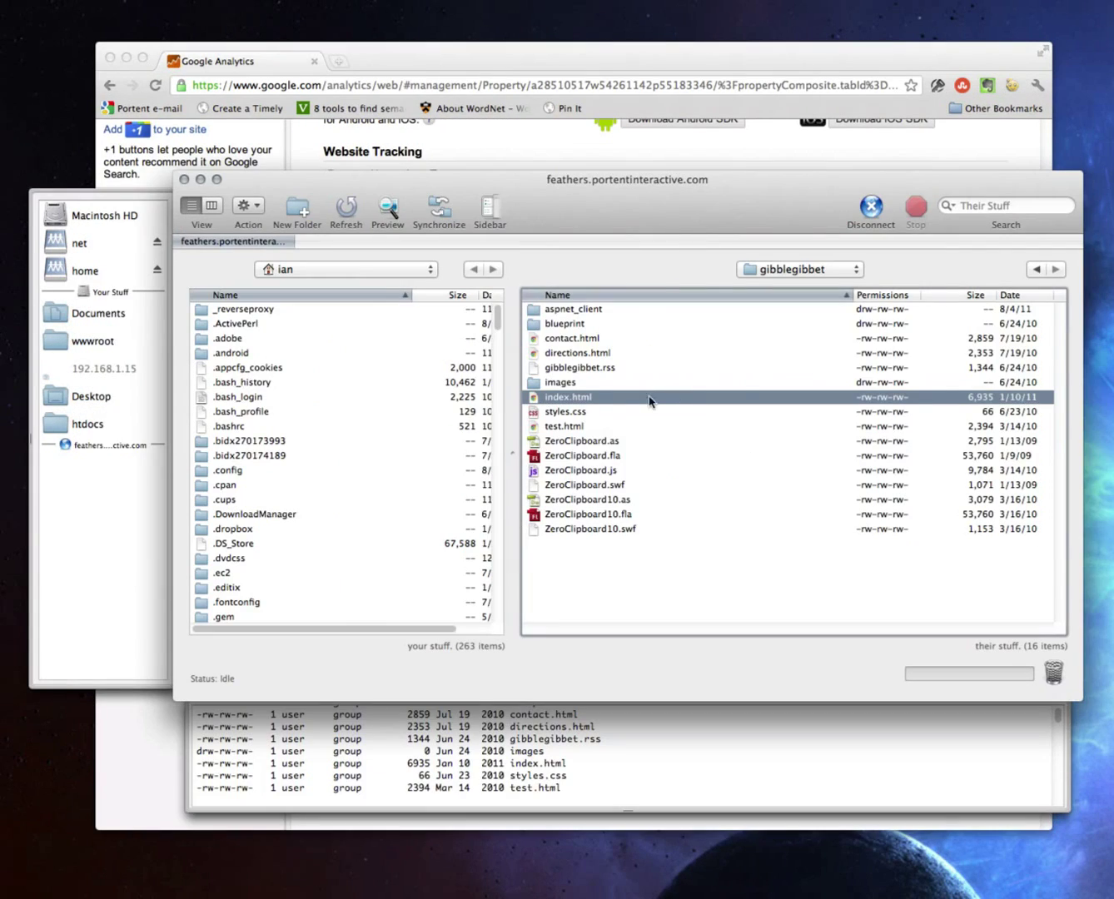
pyautogui.rightClick(574, 401)
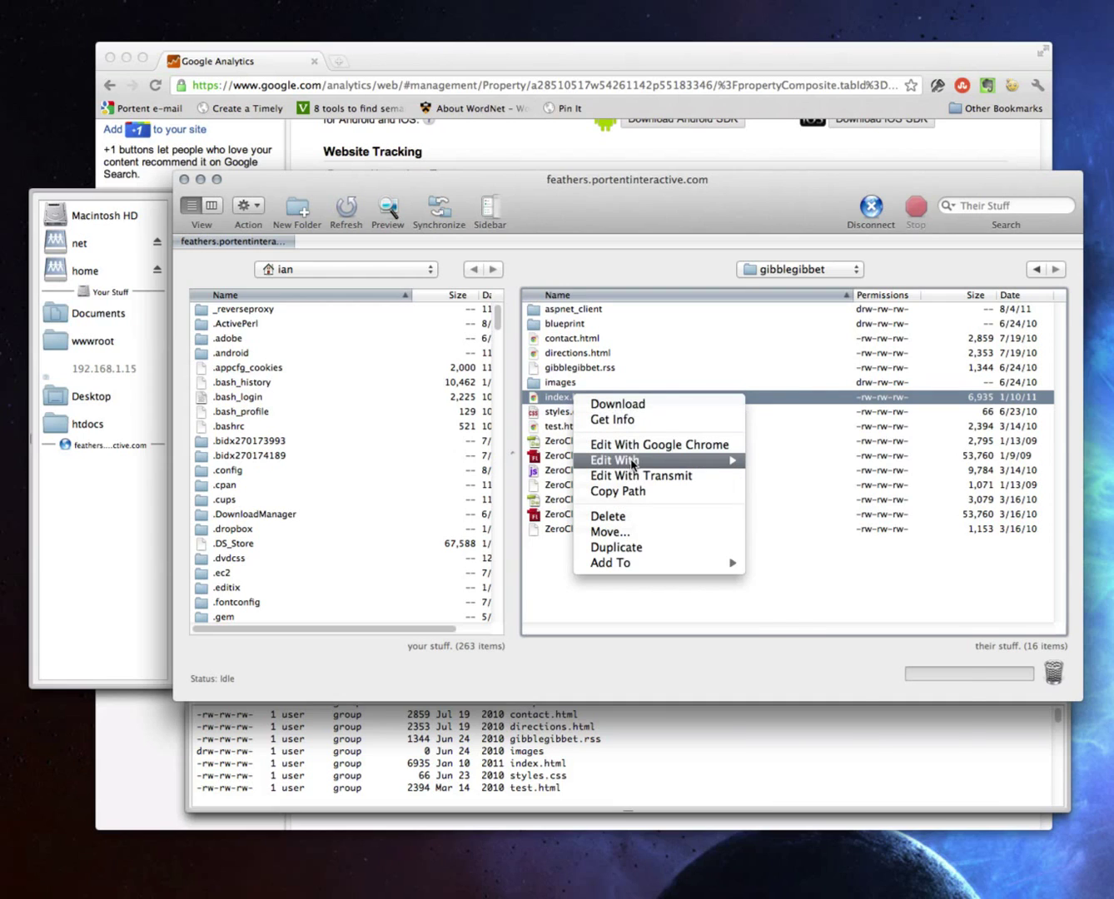
pyautogui.moveTo(632, 464)
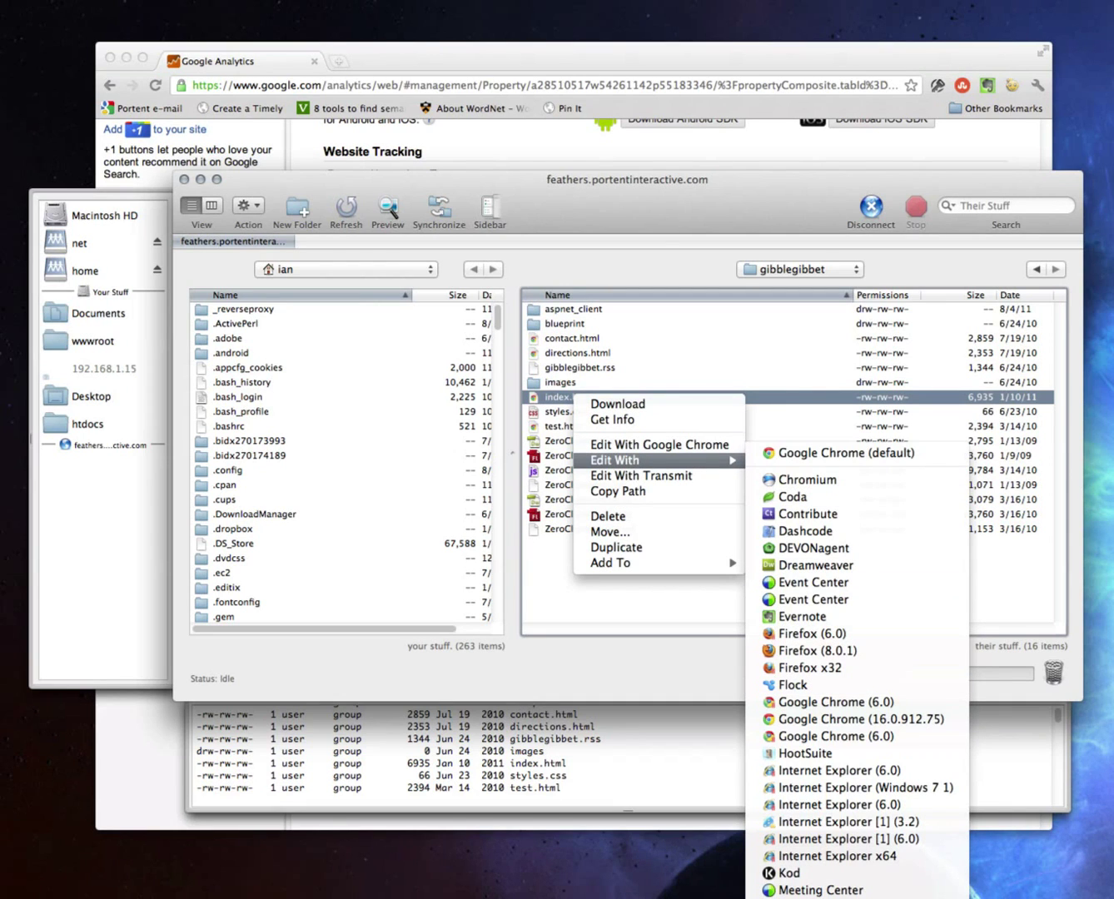
pyautogui.click(738, 780)
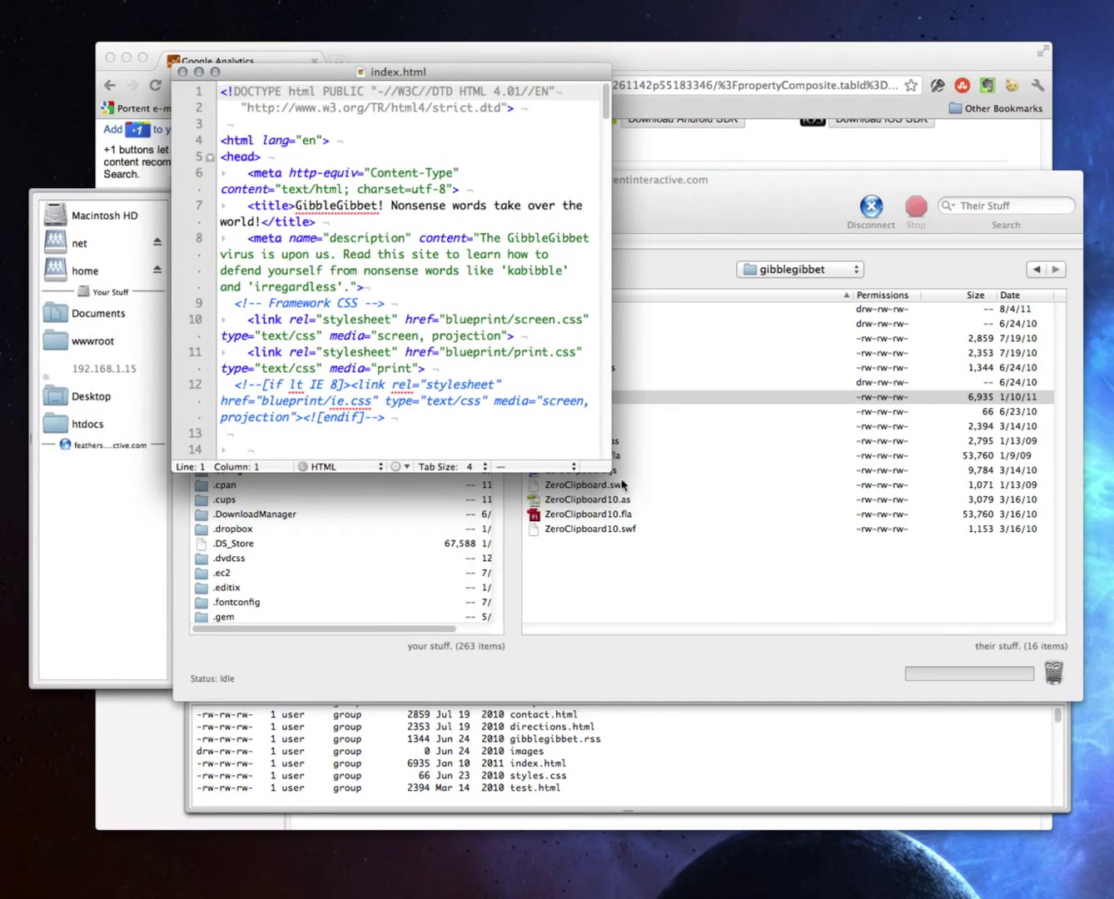
pyautogui.moveTo(602, 467); pyautogui.dragTo(951, 812)
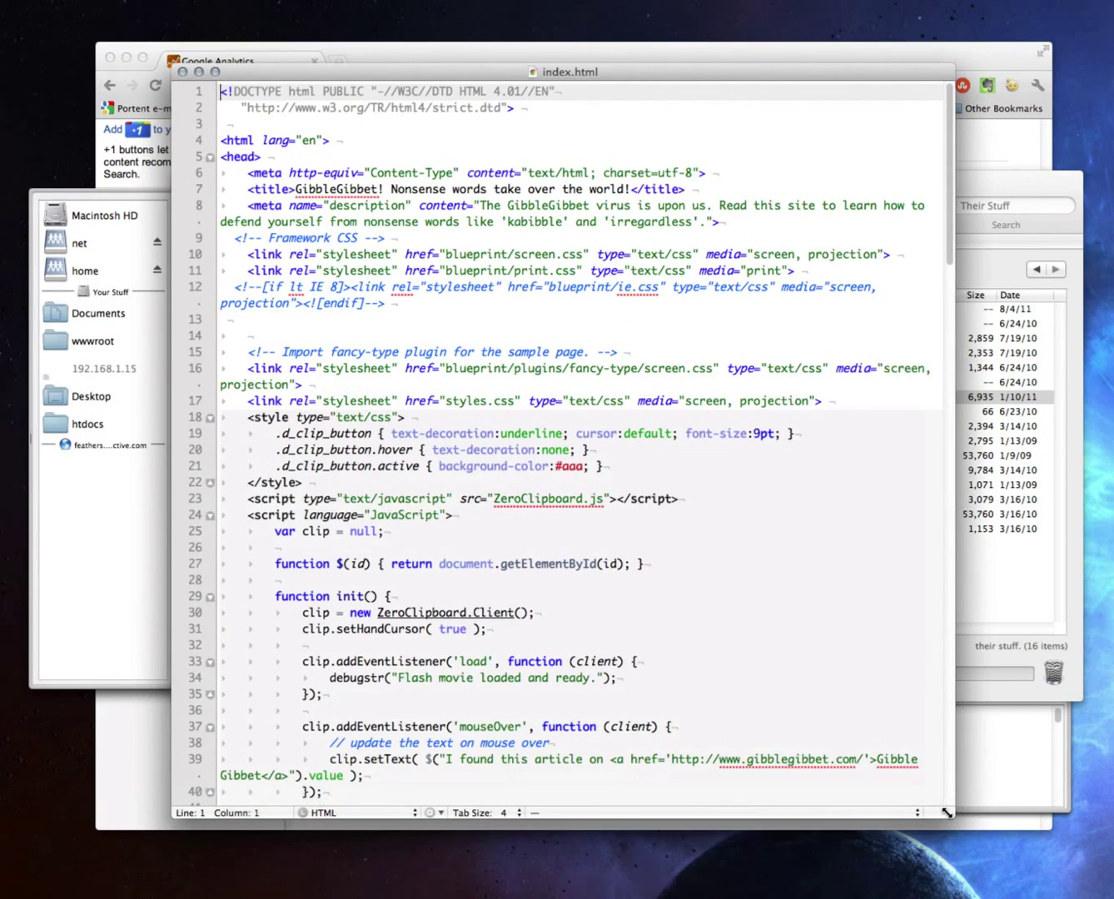
# Step: Examine the existing Analytics script at the end of index.html and its placement relative to the closing body tag
pyautogui.scroll(-20, 690, 446)
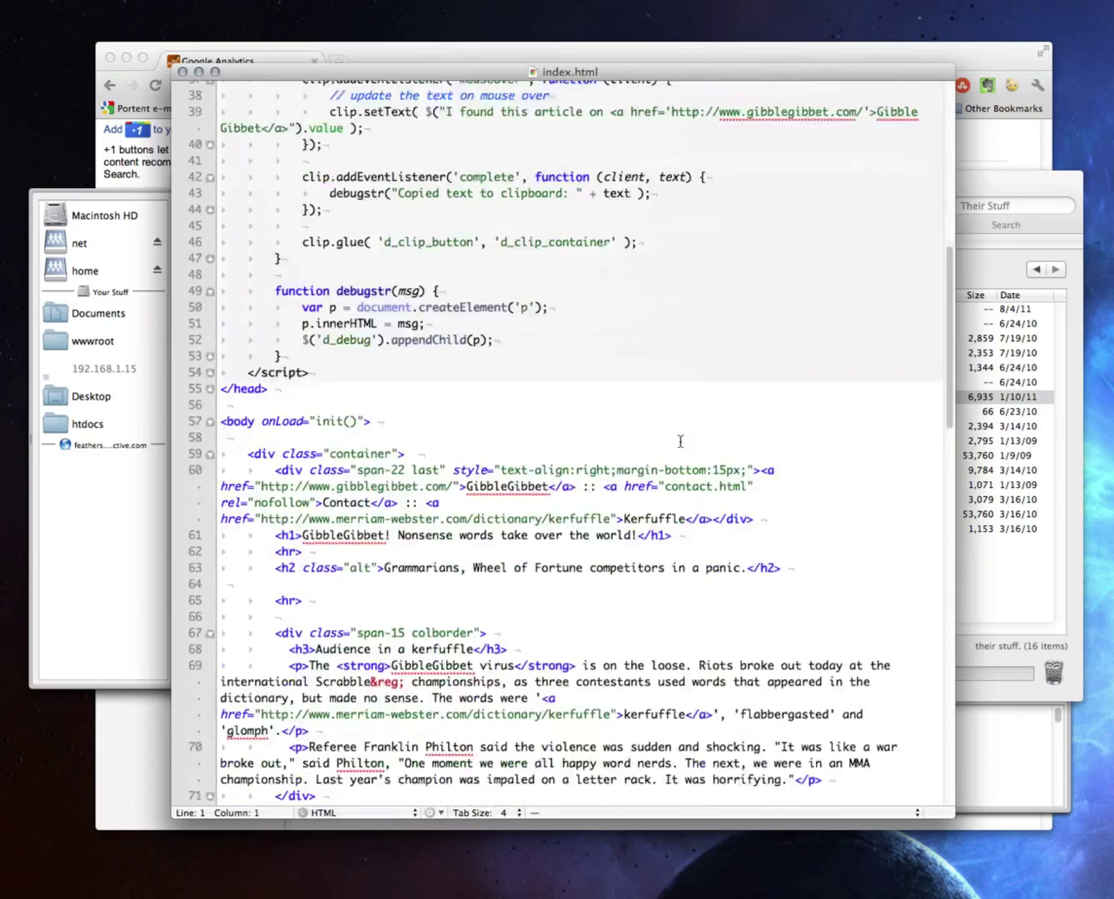
pyautogui.scroll(-10, 678, 442)
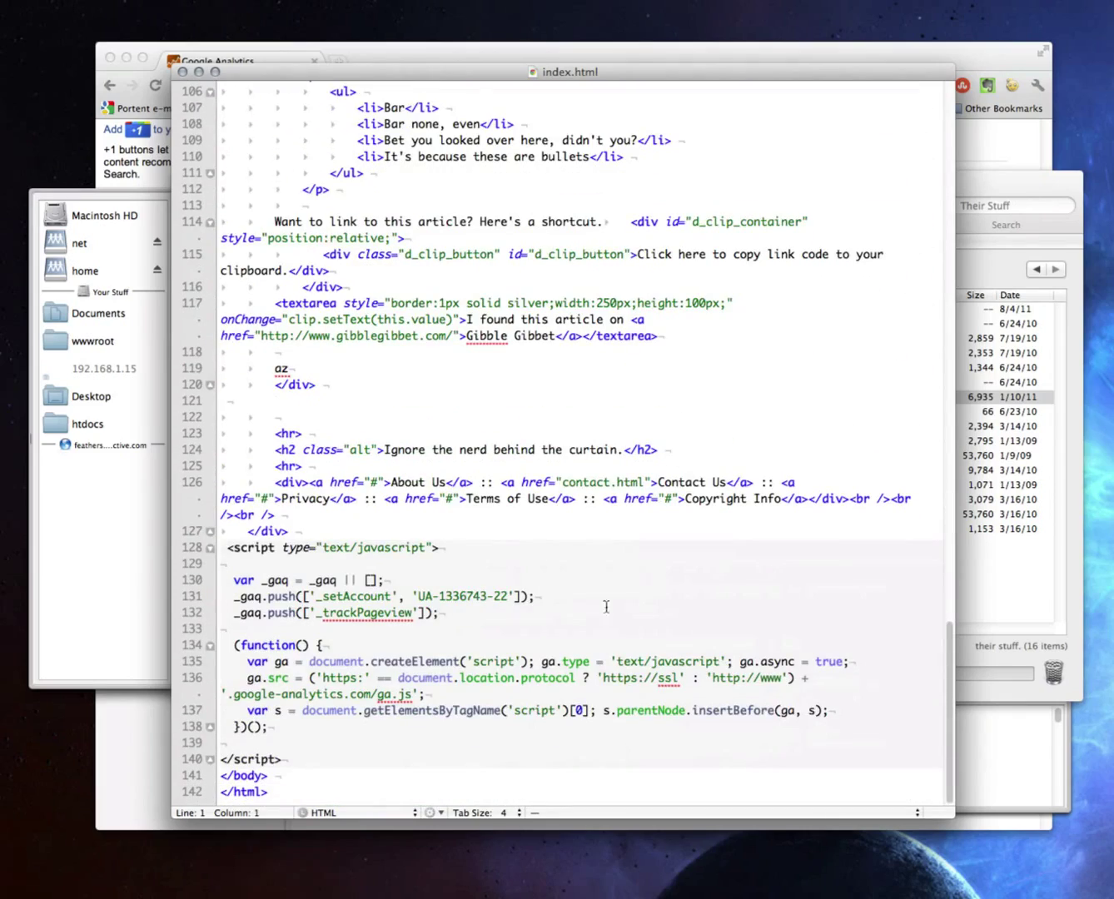
pyautogui.moveTo(227, 547); pyautogui.dragTo(317, 760)
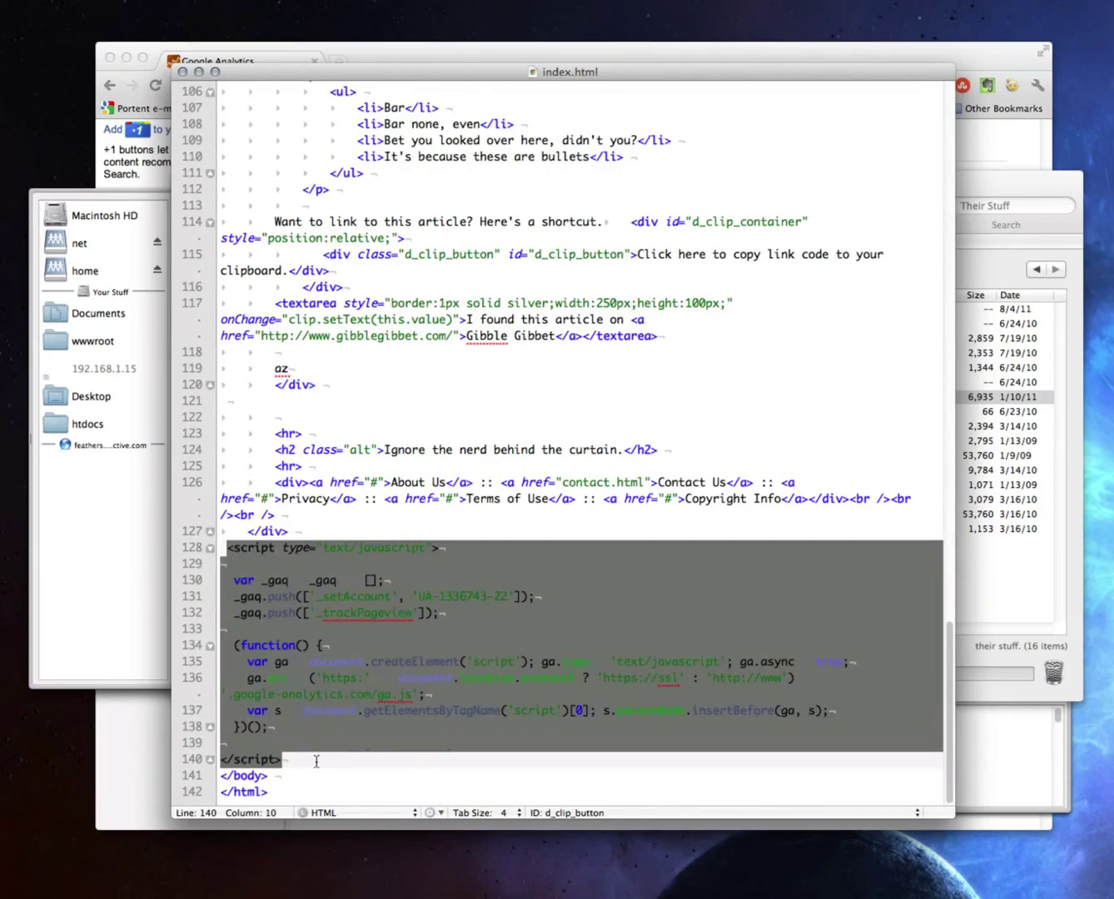
pyautogui.click(381, 693)
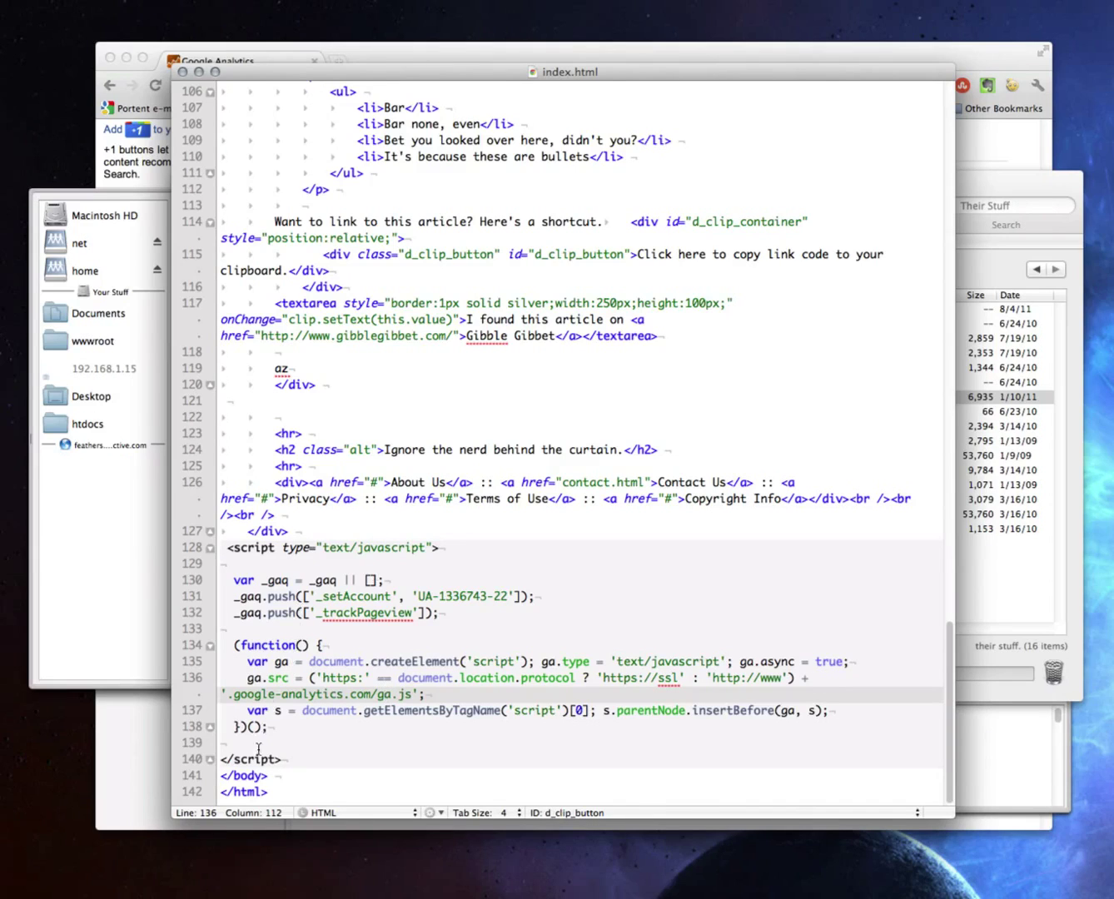
pyautogui.moveTo(272, 776); pyautogui.dragTo(220, 776)
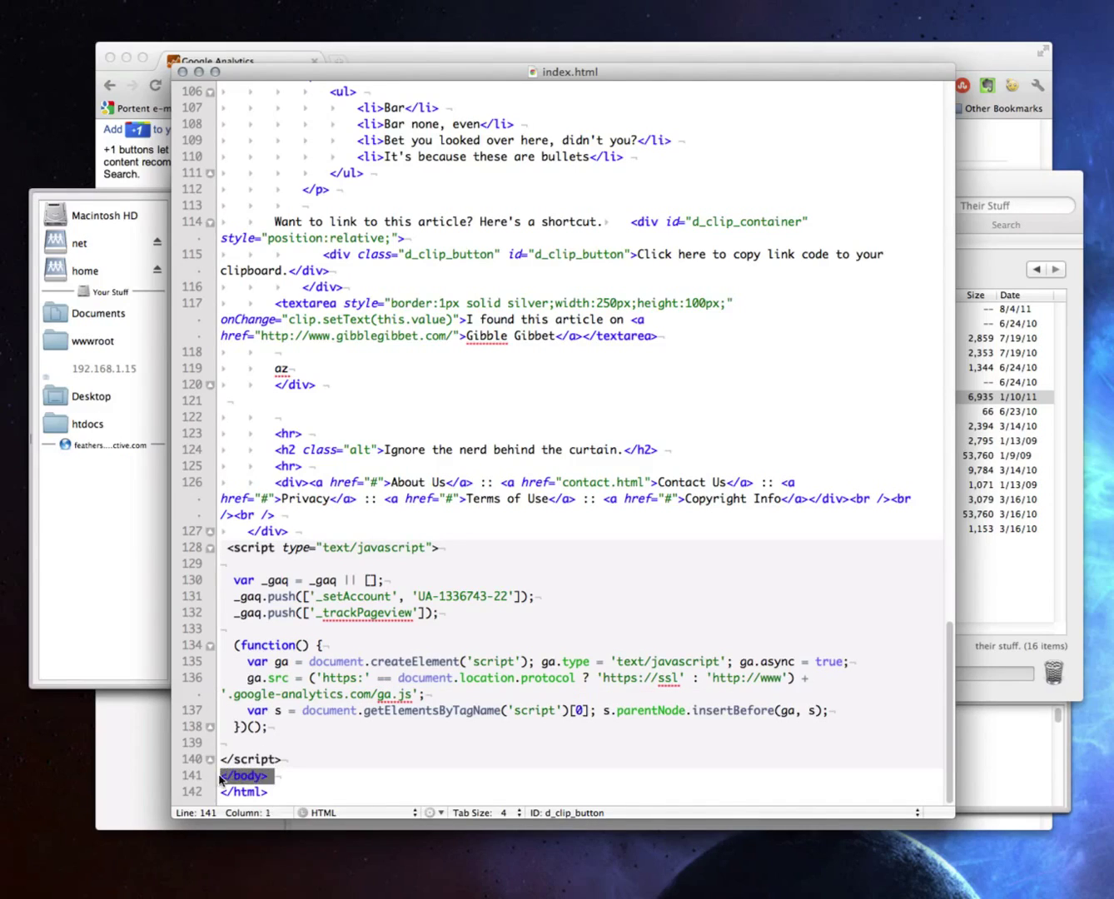
pyautogui.click(432, 581)
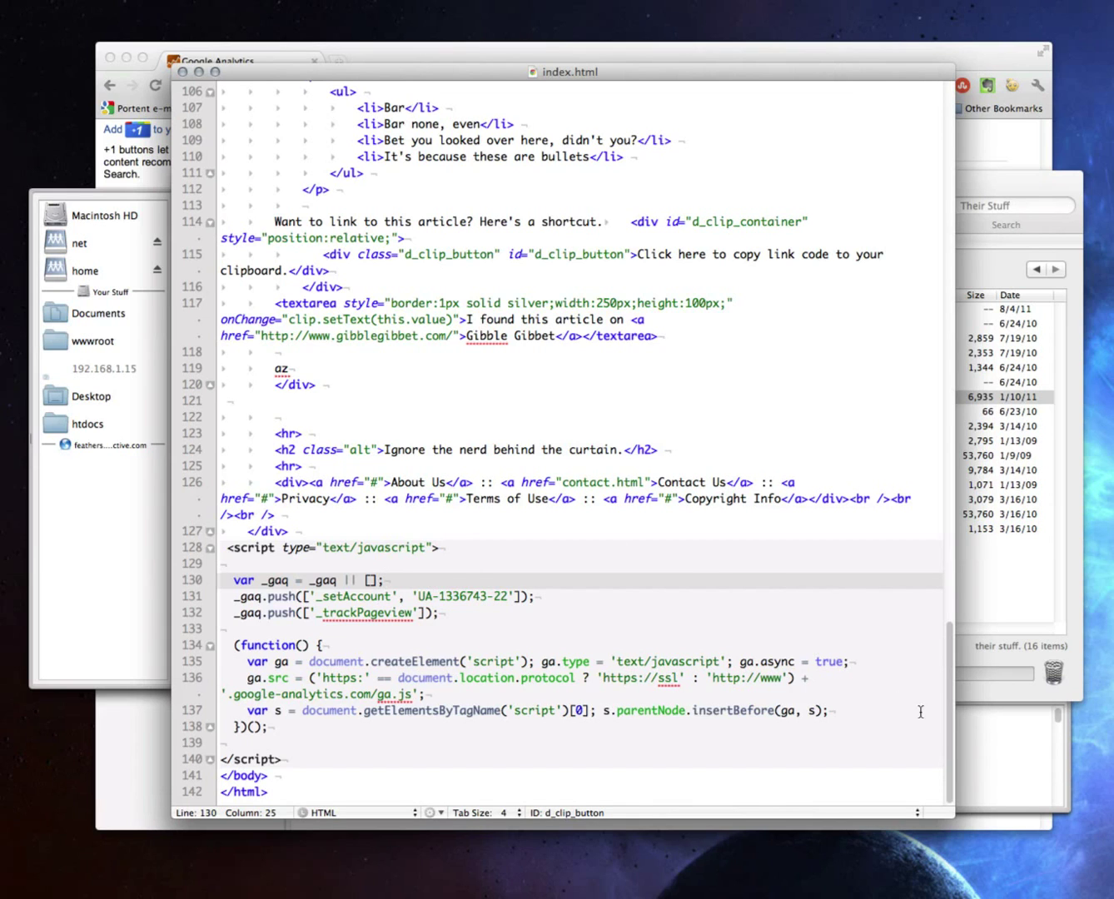
# Step: Locate the opening and closing head tags in index.html, selecting each line in turn
pyautogui.moveTo(951, 737); pyautogui.dragTo(927, 77)
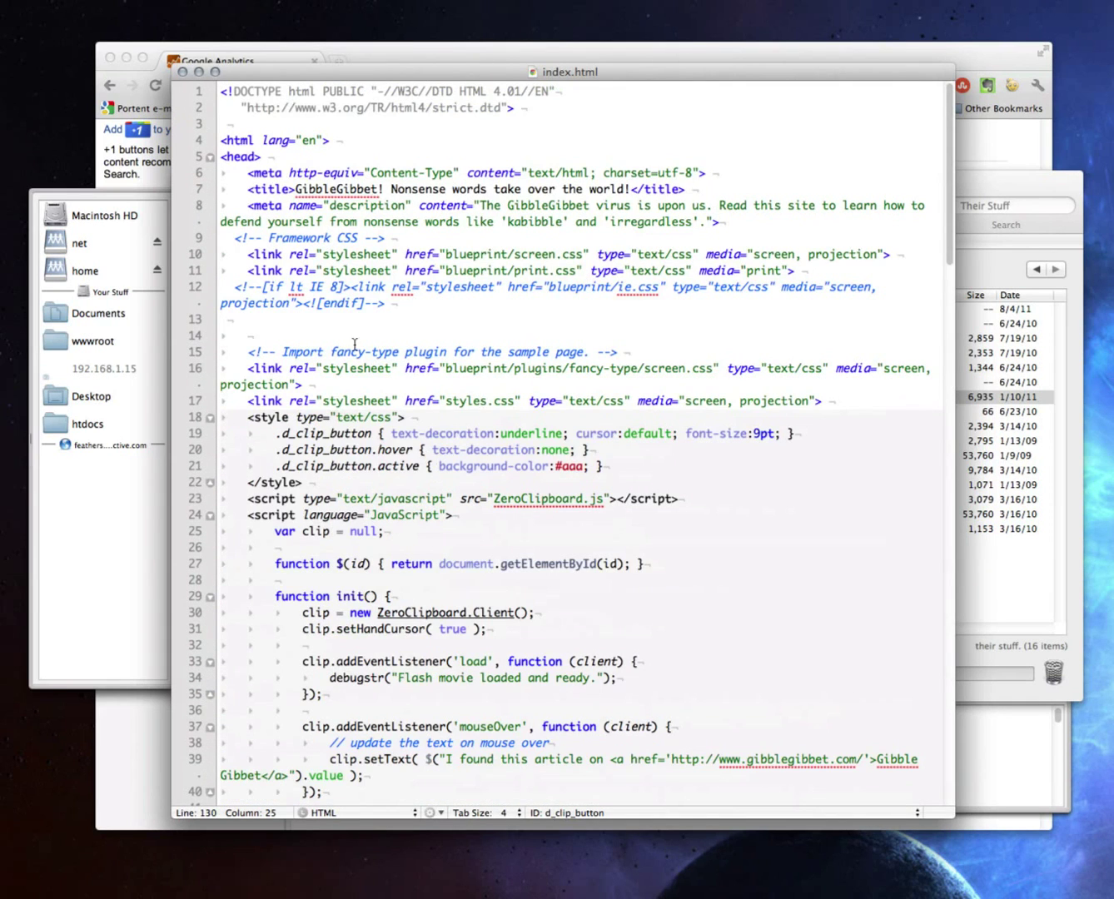
pyautogui.tripleClick(233, 158)
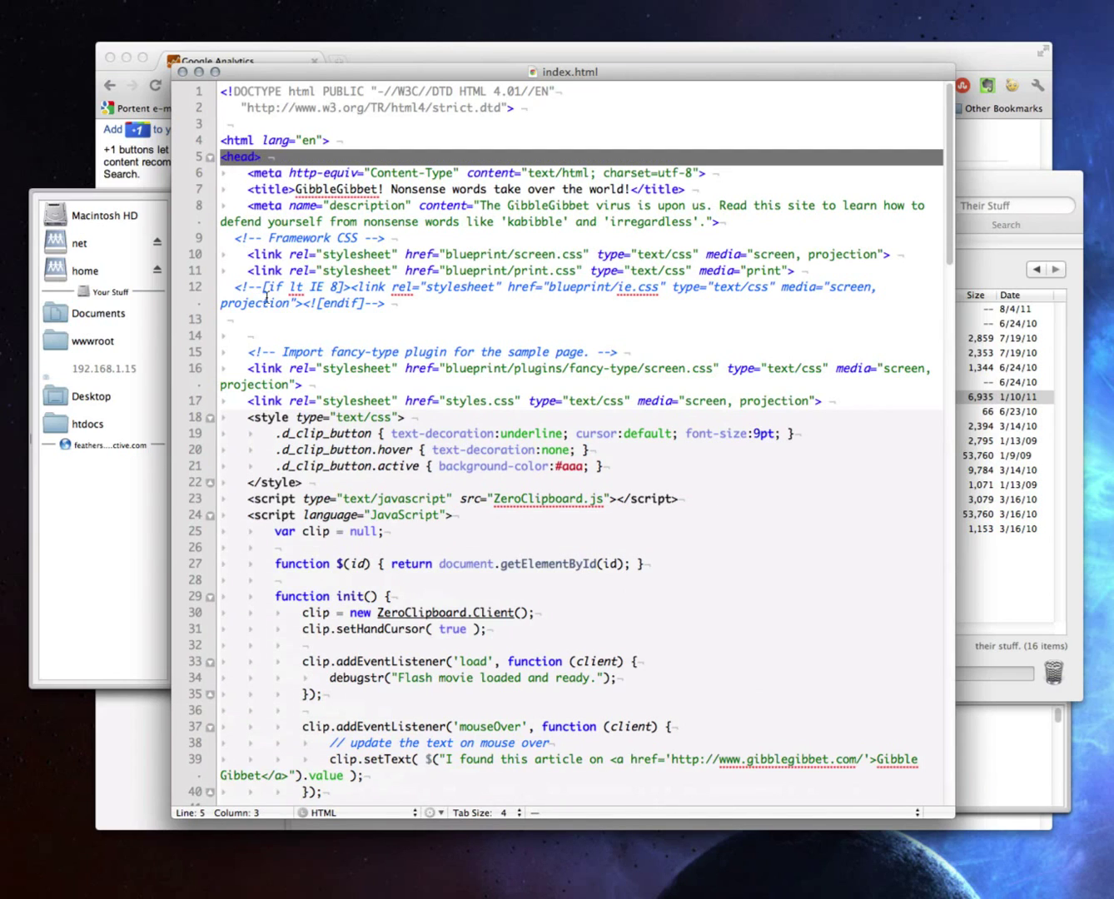
pyautogui.scroll(-15, 356, 402)
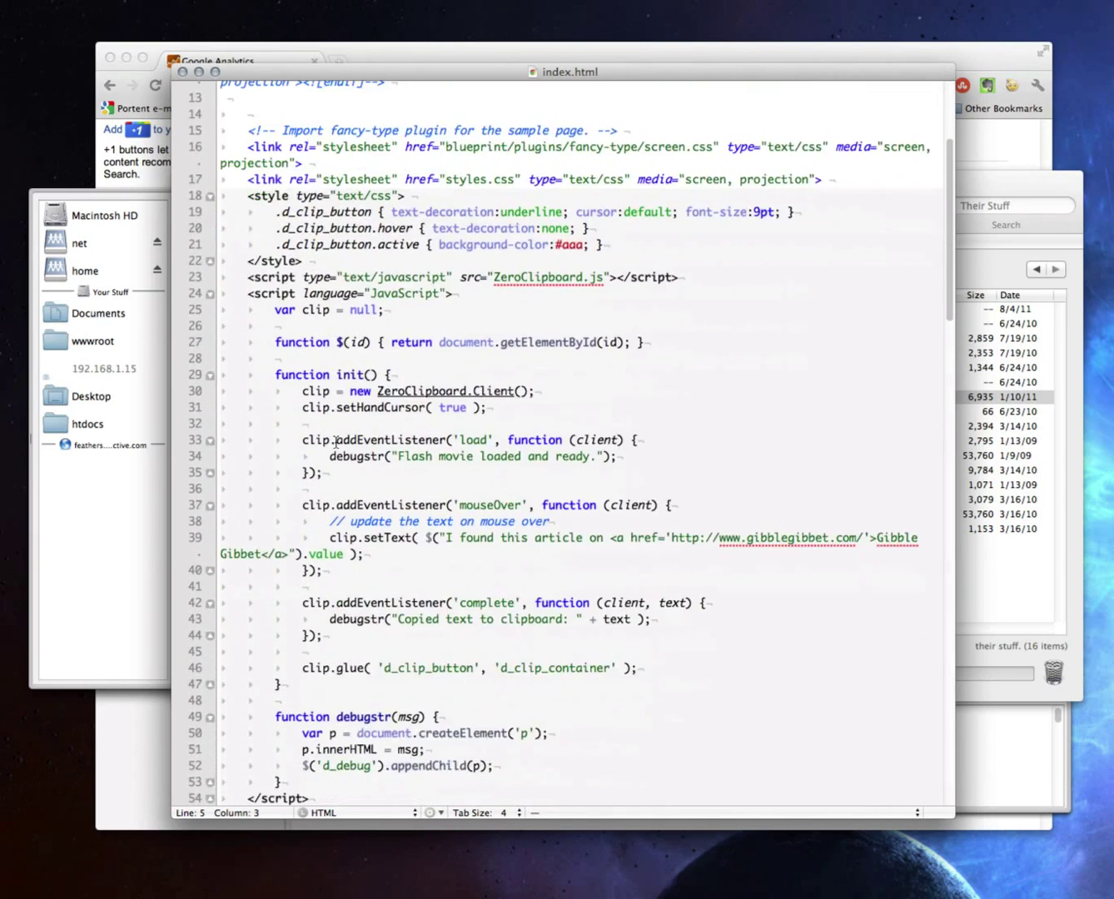
pyautogui.tripleClick(248, 376)
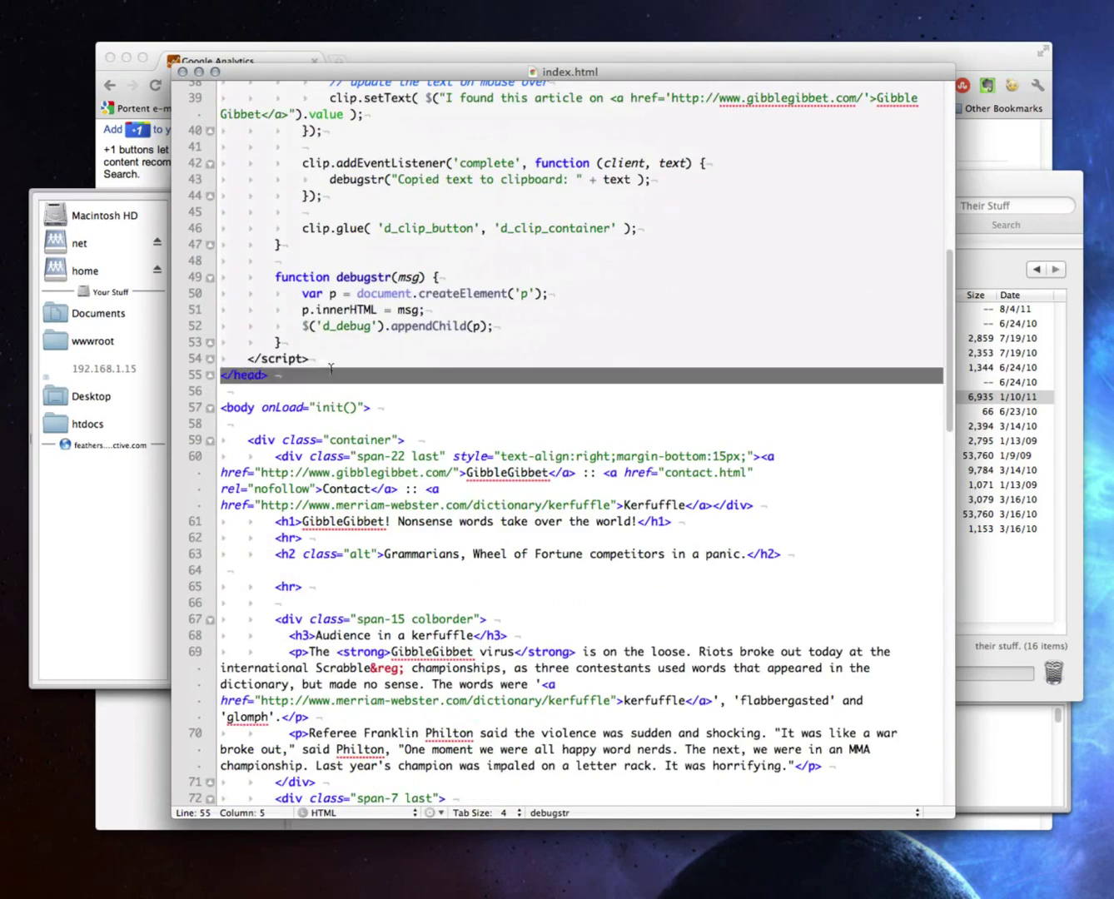
# Step: Mark the spot just before the closing head tag in index.html and compare it with the existing Analytics script above the closing body tag
pyautogui.click(332, 363)
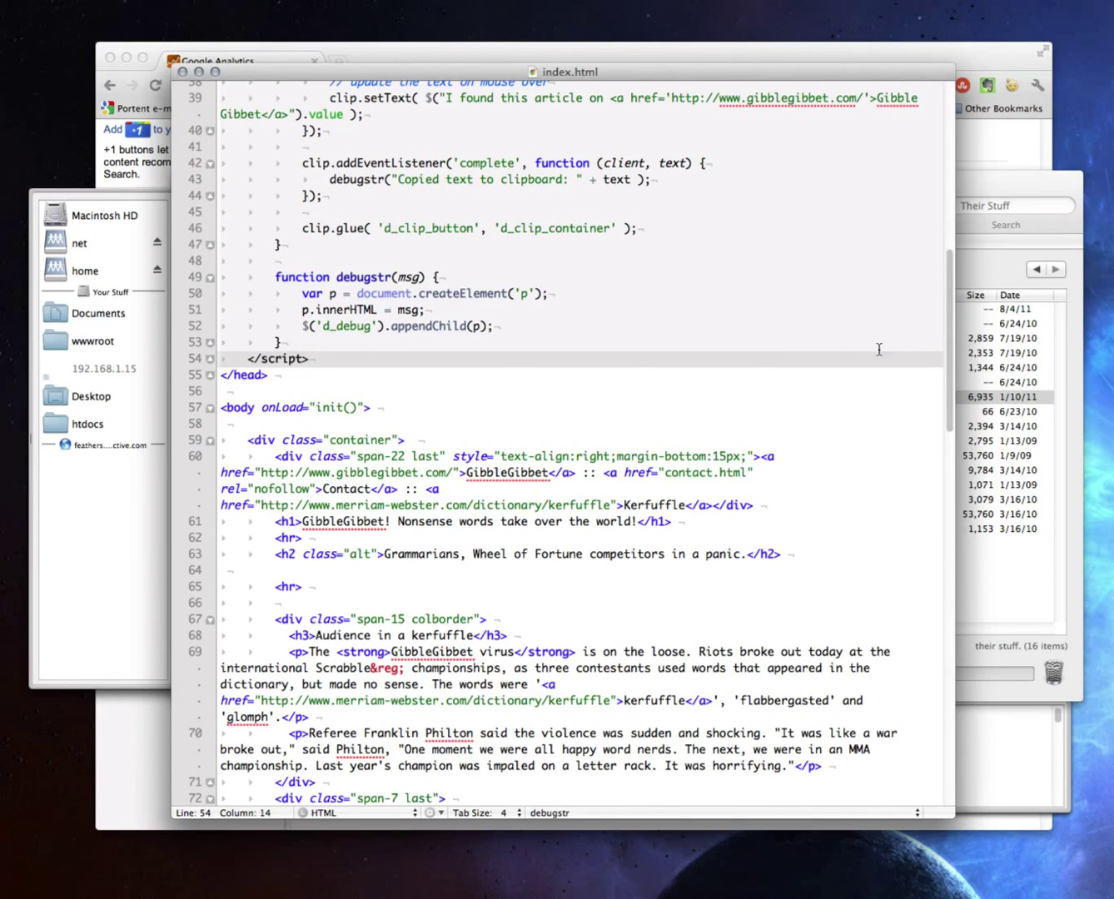
pyautogui.click(821, 342)
pyautogui.moveTo(953, 326); pyautogui.dragTo(947, 721)
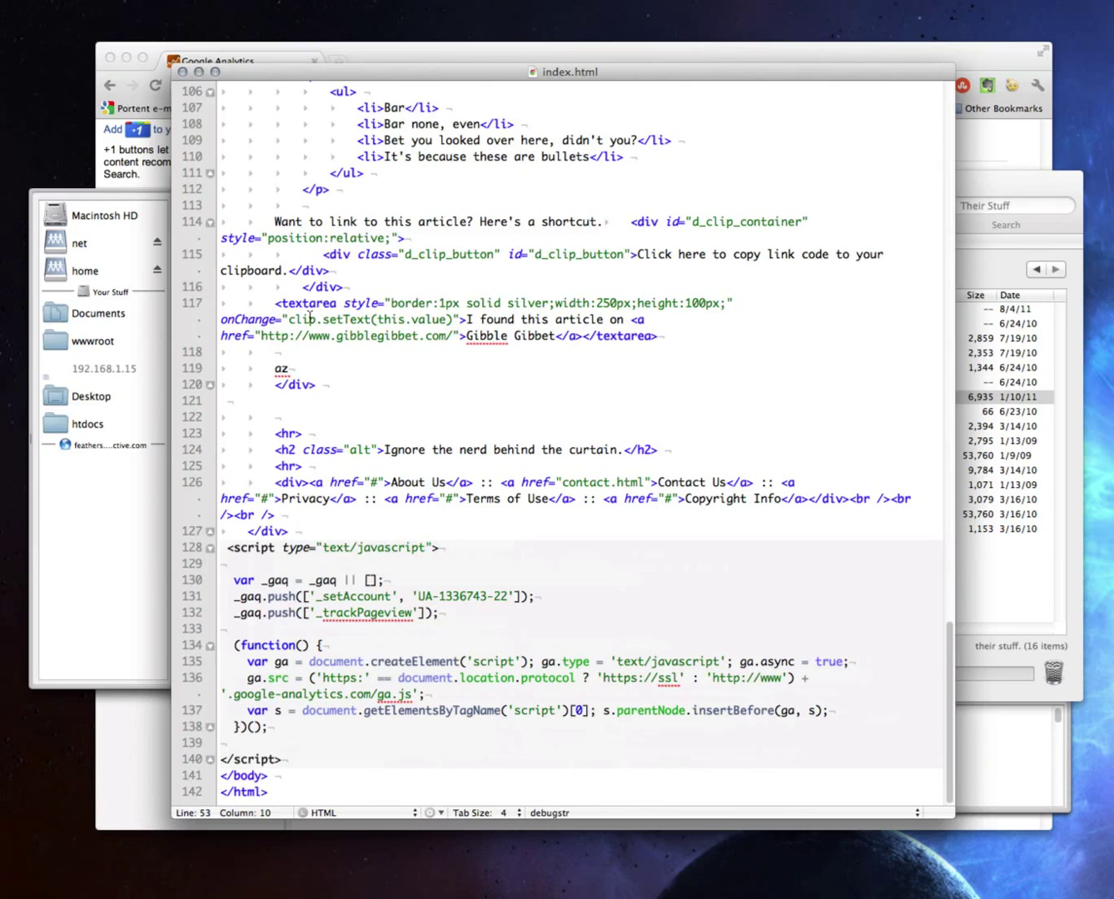
# Step: Close index.html, select contact.html and directions.html in turn in the remote gibblegibbet folder, and close the FTP client window
pyautogui.click(182, 73)
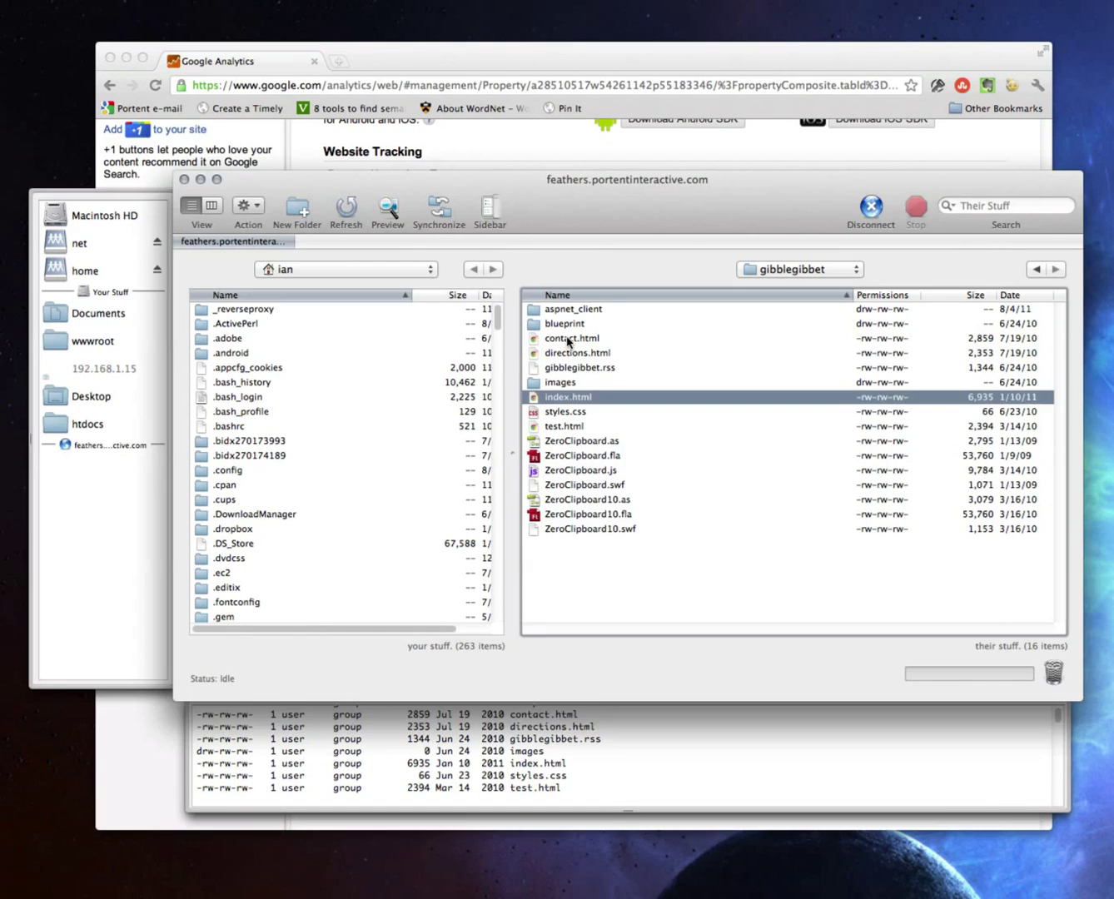
pyautogui.click(568, 339)
pyautogui.click(568, 355)
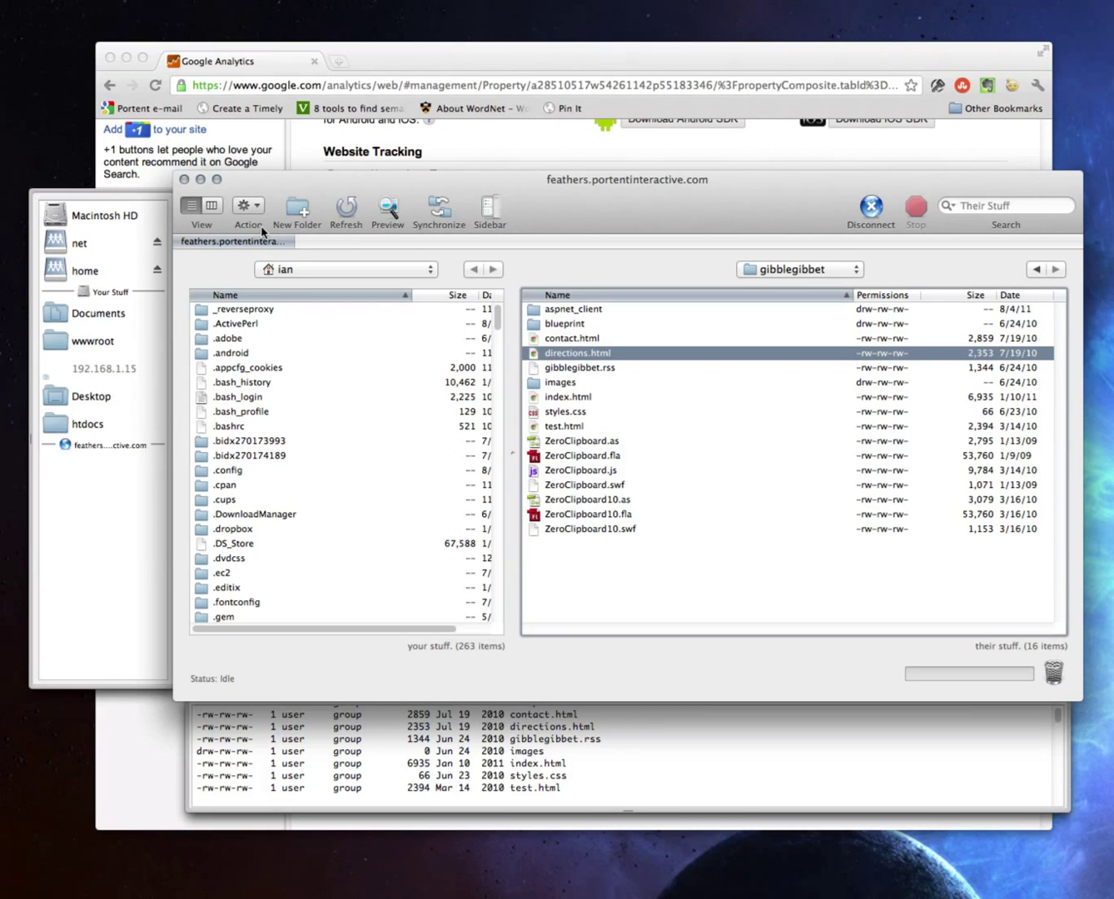
pyautogui.click(184, 179)
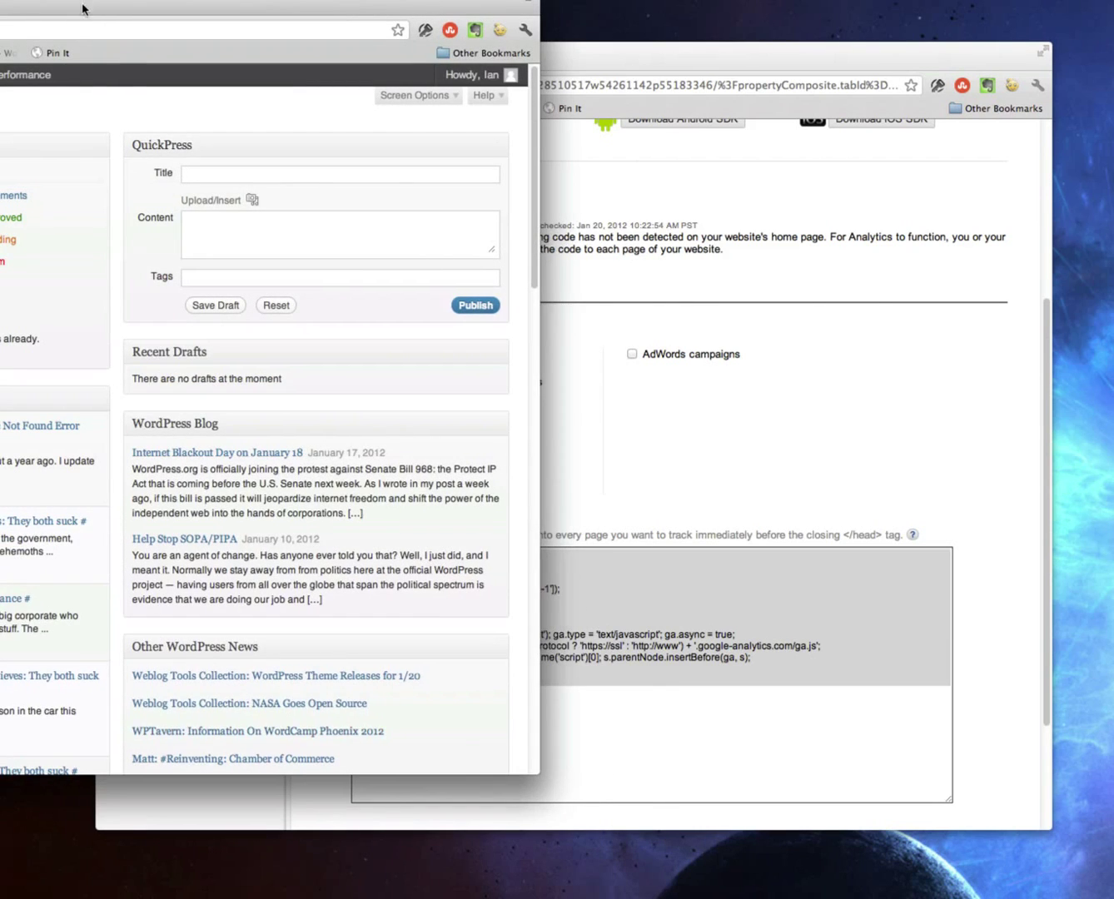
# Step: Switch to the conversationmarketing.com WordPress dashboard, bring its browser window fully into view, and open the theme editor
pyautogui.moveTo(83, 8); pyautogui.dragTo(589, 63)
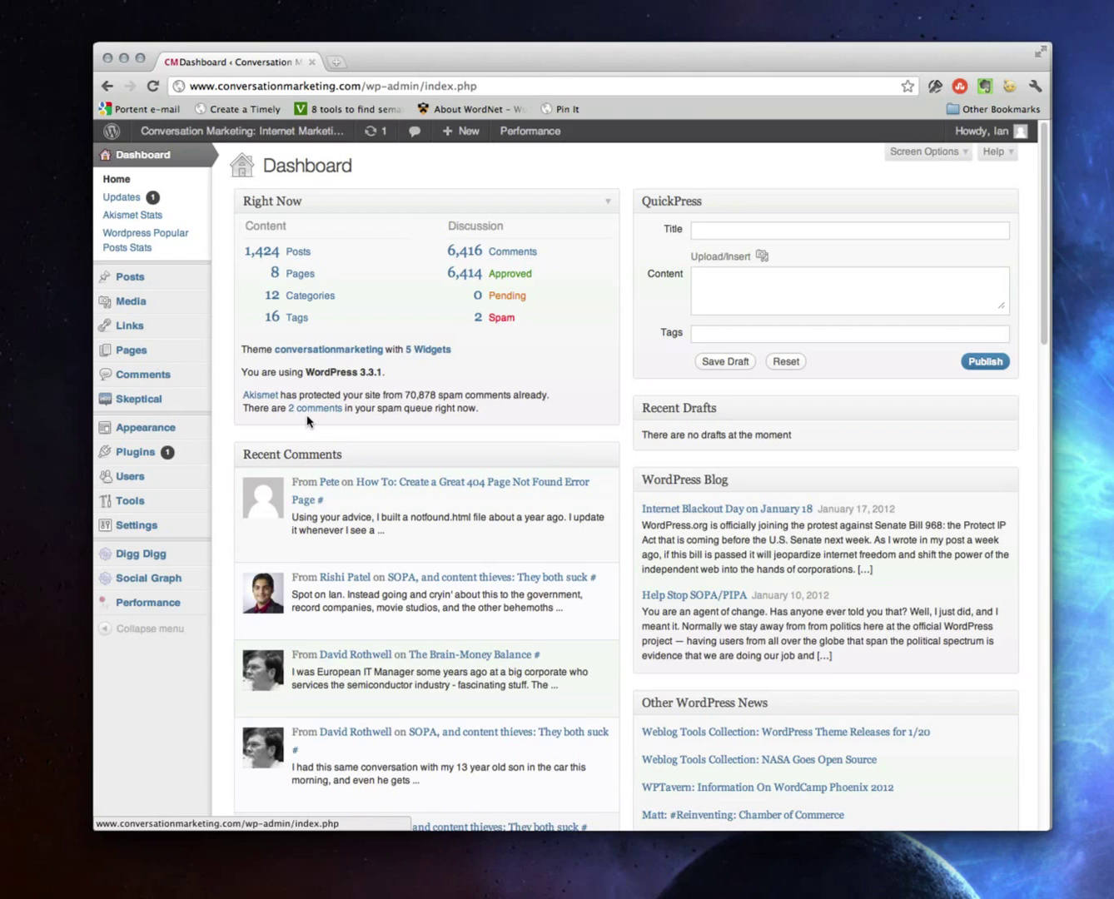
pyautogui.moveTo(187, 398)
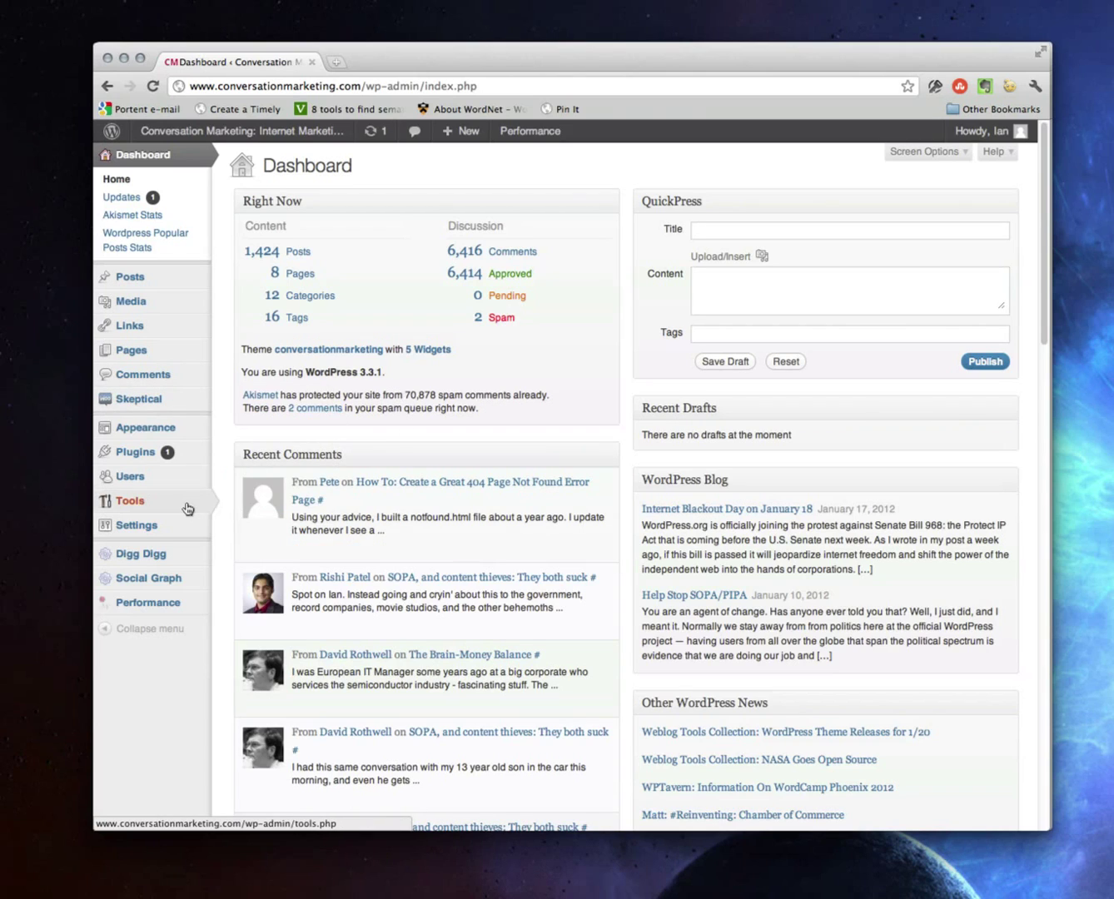
pyautogui.moveTo(186, 502)
pyautogui.moveTo(146, 427)
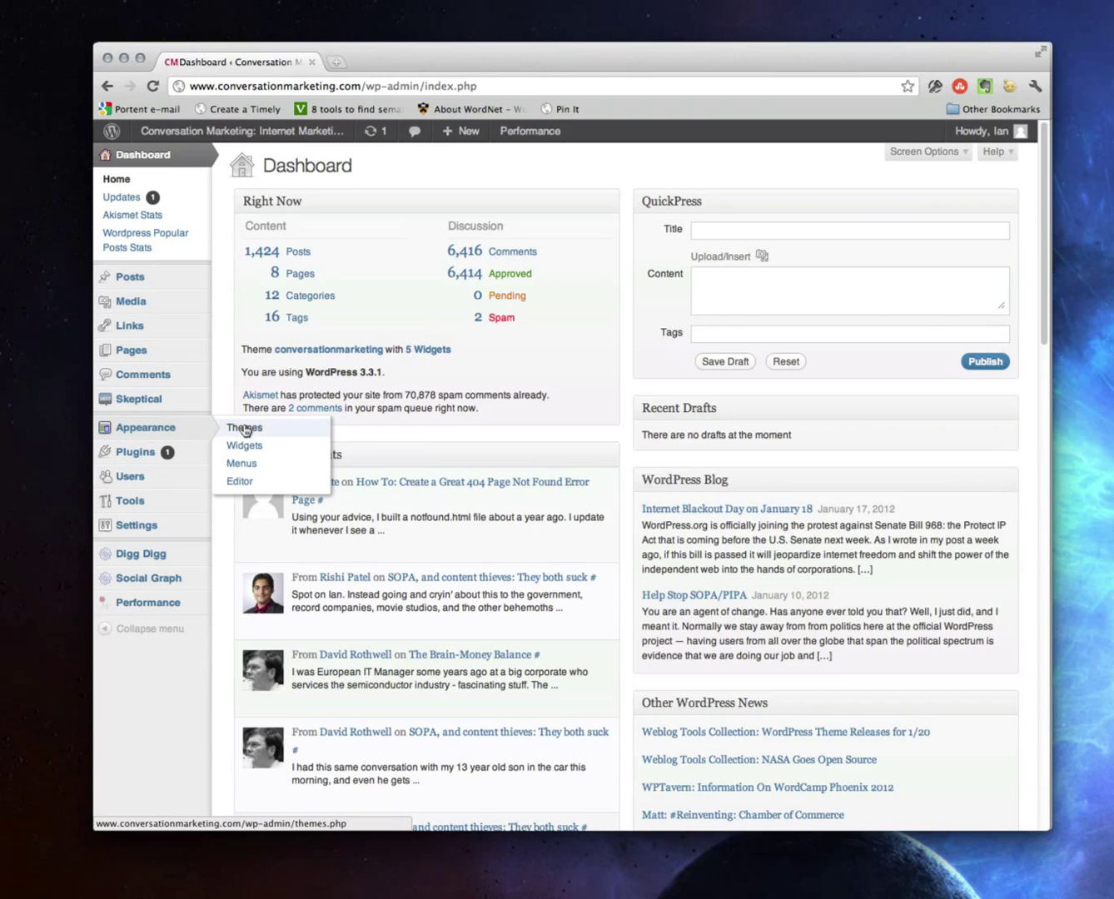
pyautogui.click(240, 484)
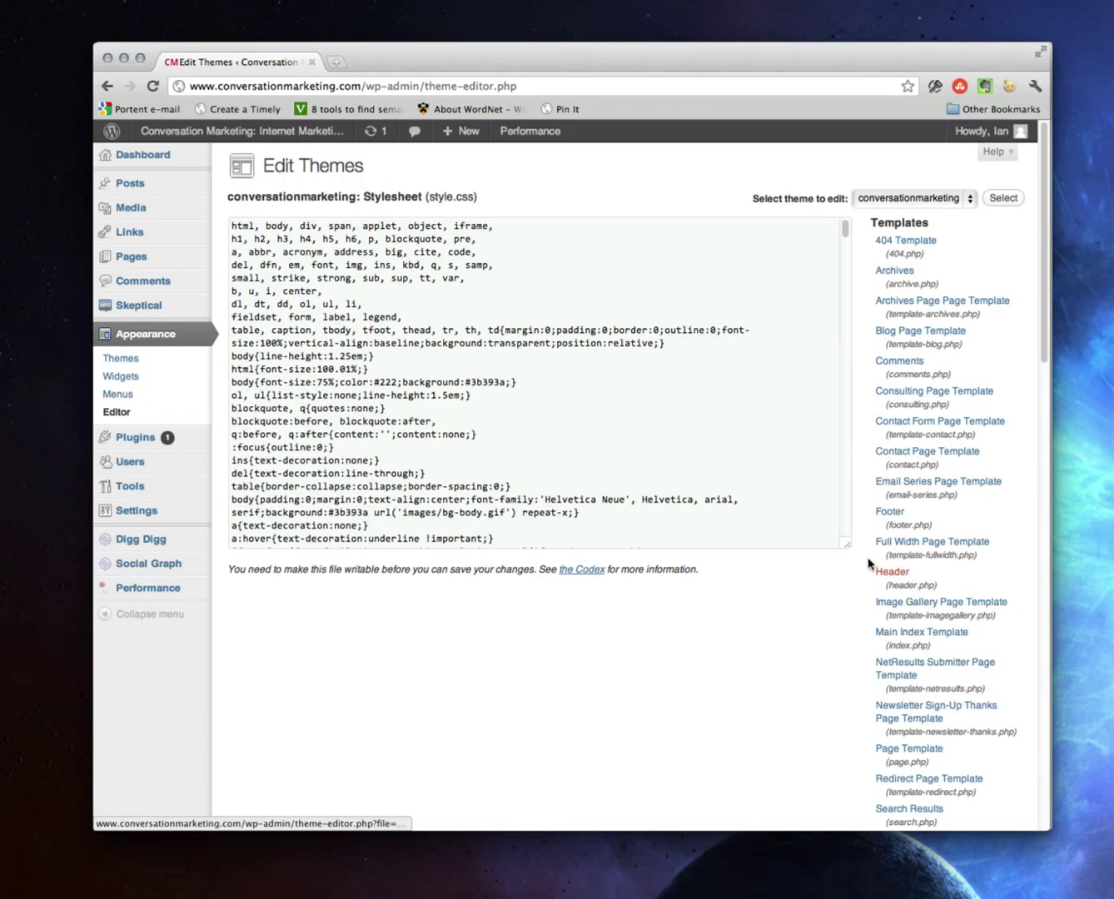
# Step: Insert the copied Analytics tracking script just above the closing body tag of the theme's Footer template (footer.php) and undo the insertion
pyautogui.click(891, 511)
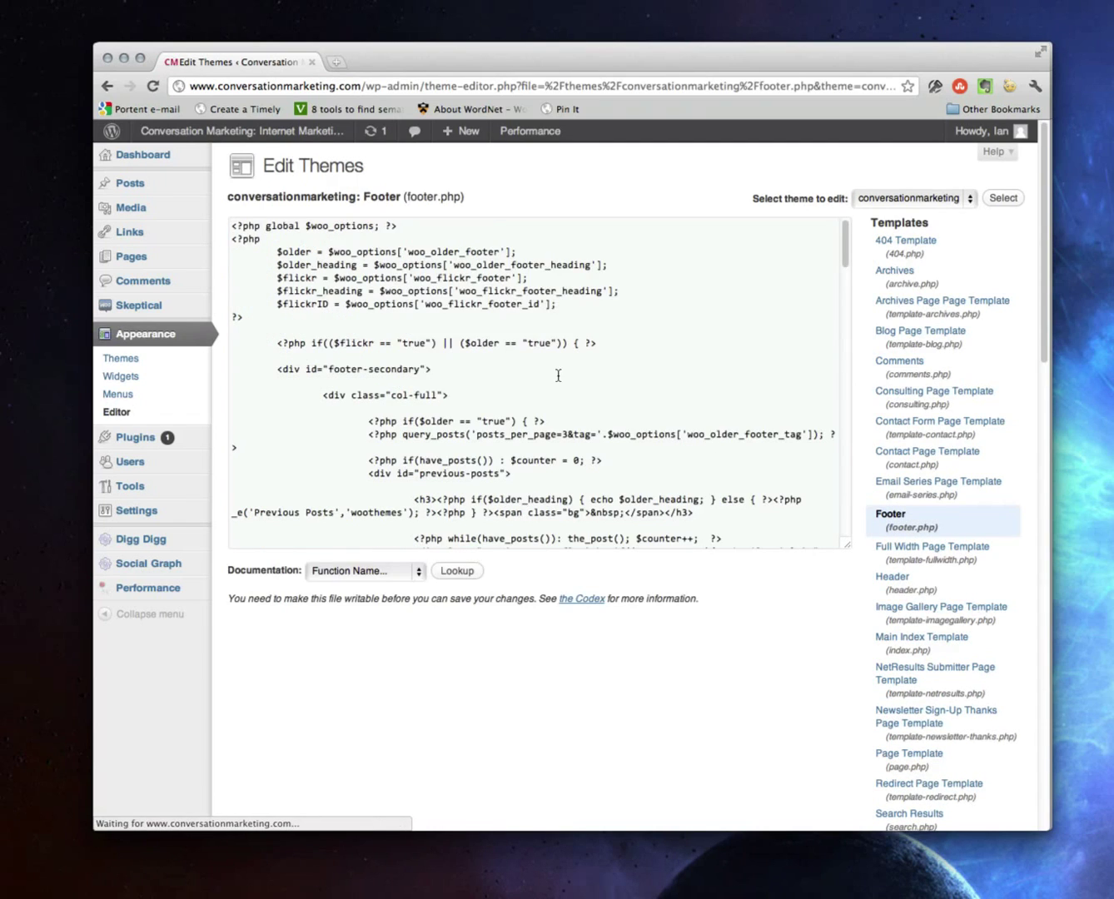
pyautogui.scroll(-2, 845, 268)
pyautogui.moveTo(846, 268); pyautogui.dragTo(845, 528)
pyautogui.click(250, 510)
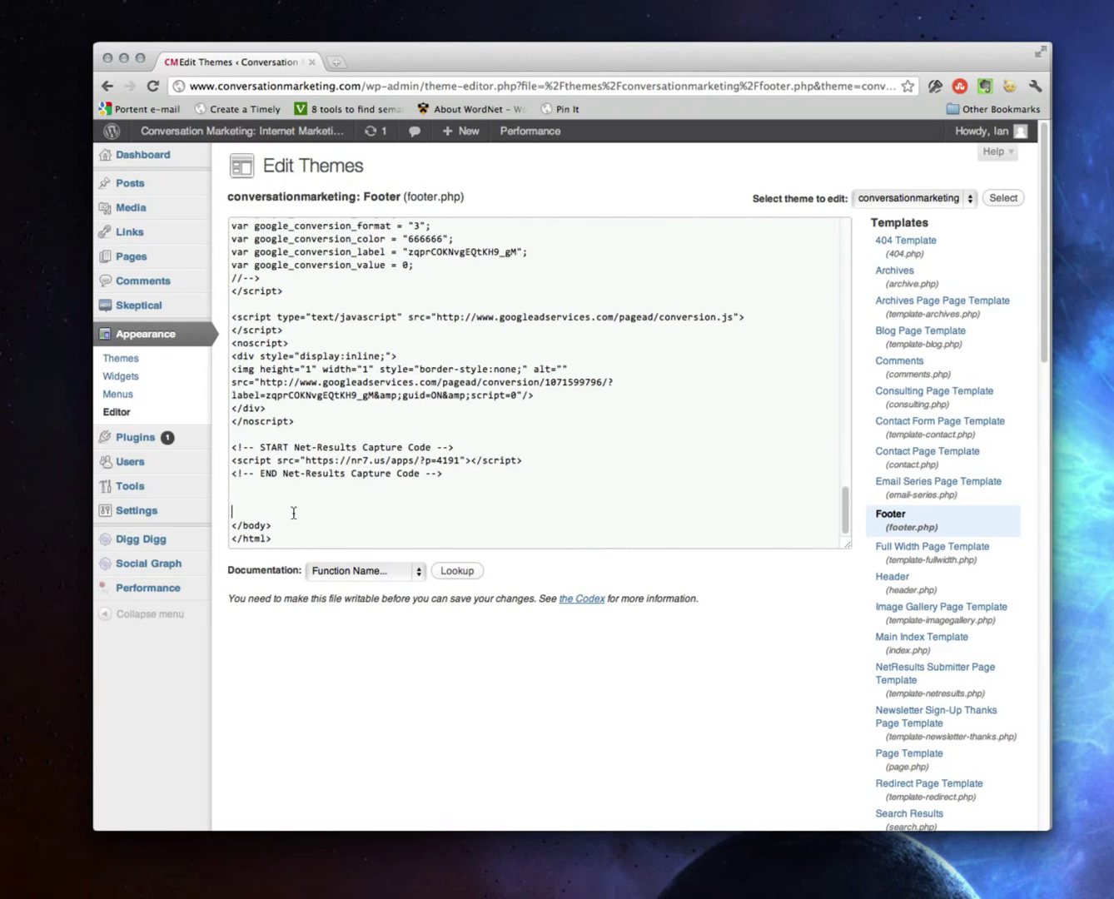
pyautogui.write('<script type="text/javascript">    var _gaq = _gaq || [];   _gaq.push([\'_setAccount\', \'UA-28510517-1\']);   _gaq.push([\'_trackPageview\']);    (function() {     var ga = document.createElement(\'script\'); ga.type = \'text/javascript\'; ga.async = true;     ga.src = (\'https:\' == document.location.protocol ? \'https://ssl\' : \'http://www\') + \'.google-analytics.com/ga.js\';     var s = document.getElementsByTagName(\'script\')[0]; s.parentNode.insertBefore(ga, s);   })();  </script>')
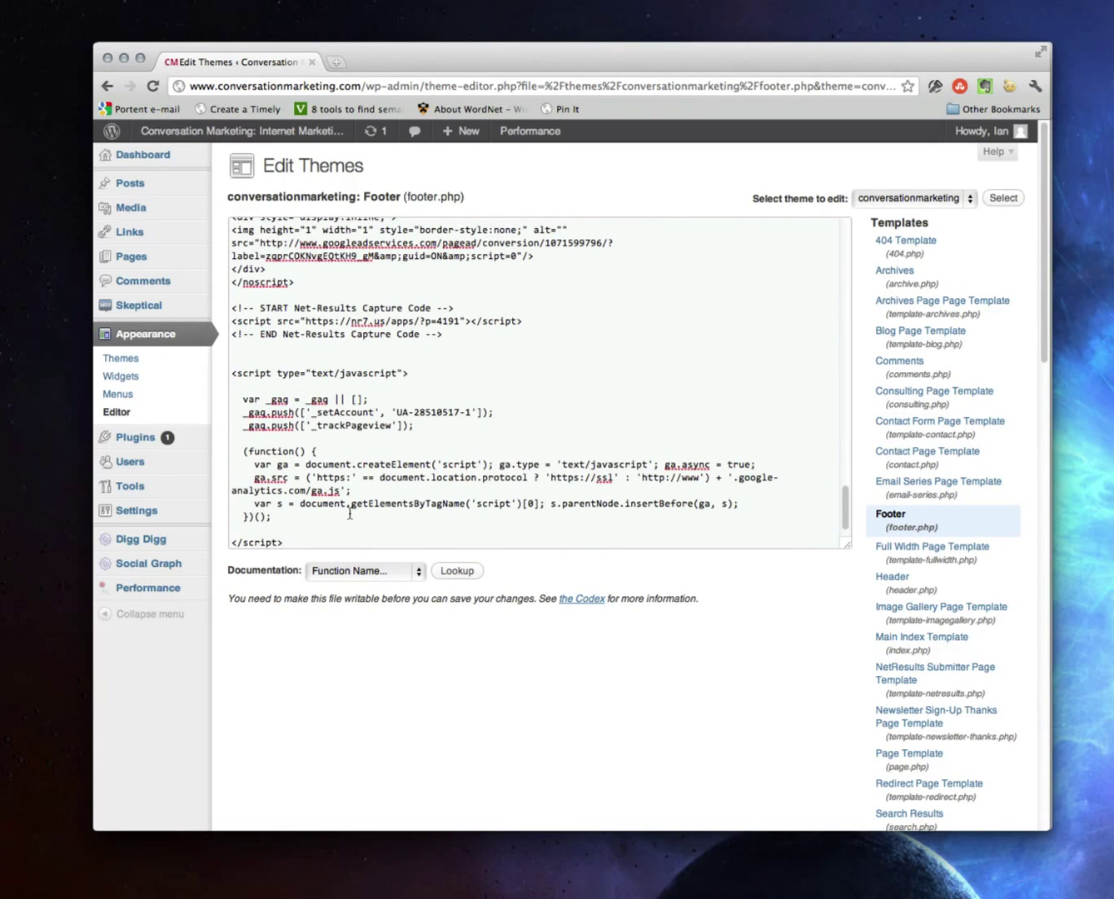
pyautogui.press('super+z')
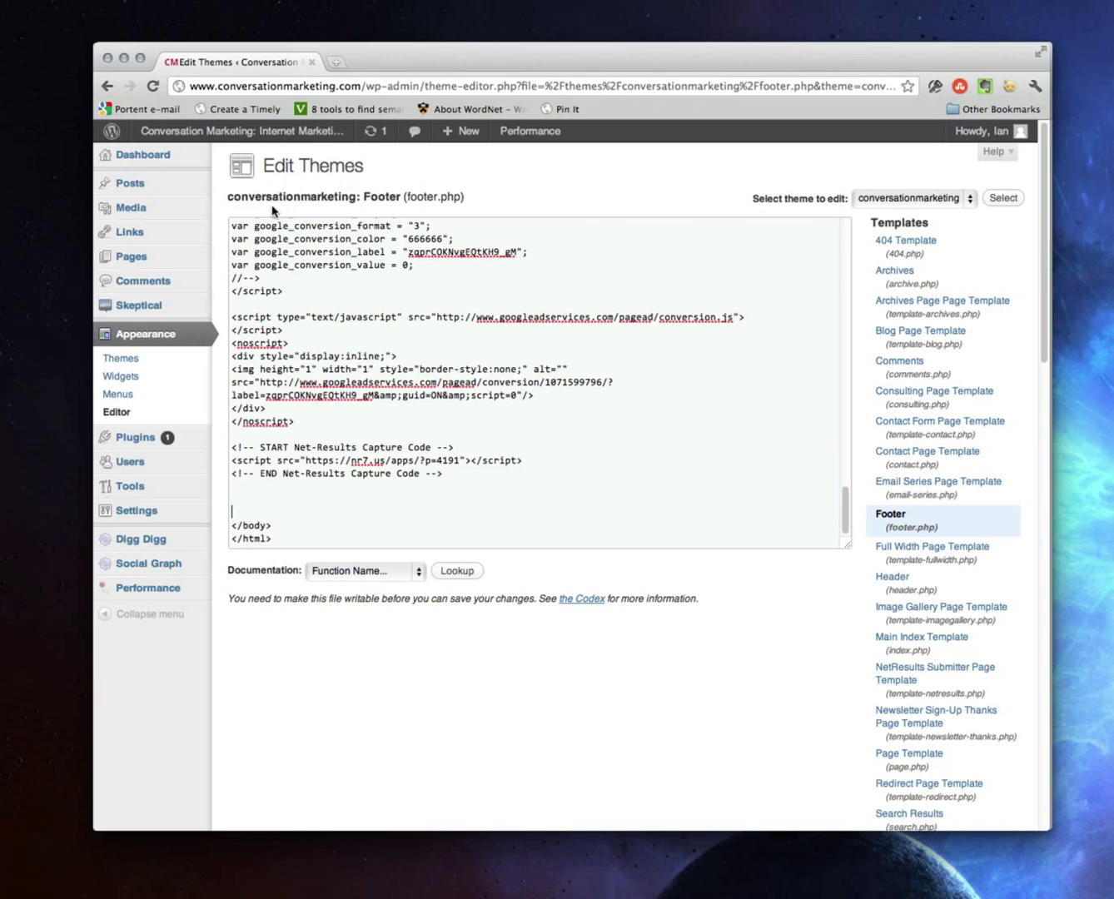
# Step: Return to the Google Analytics window and examine the gibblegibbet.com property's tracking status and the time it was last checked
pyautogui.click(108, 86)
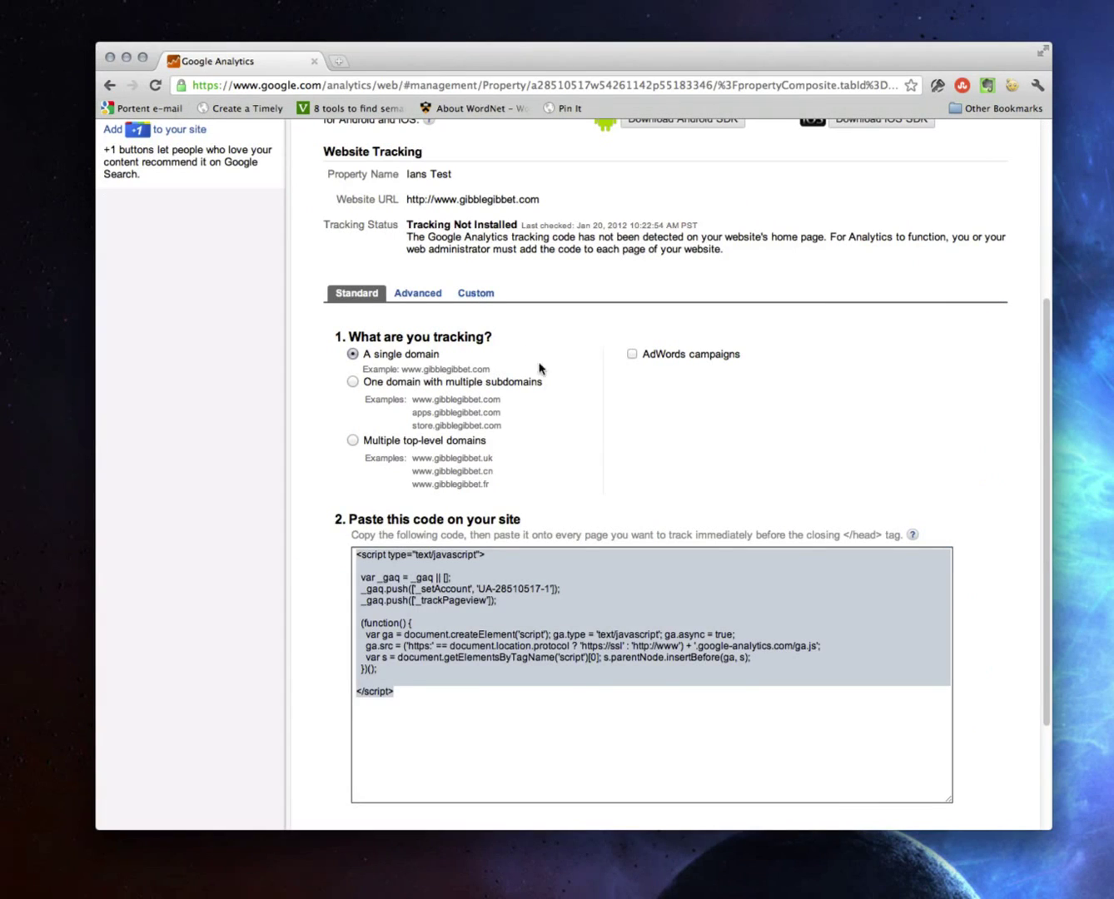
pyautogui.click(578, 373)
pyautogui.scroll(5, 578, 373)
pyautogui.moveTo(425, 517); pyautogui.dragTo(493, 516)
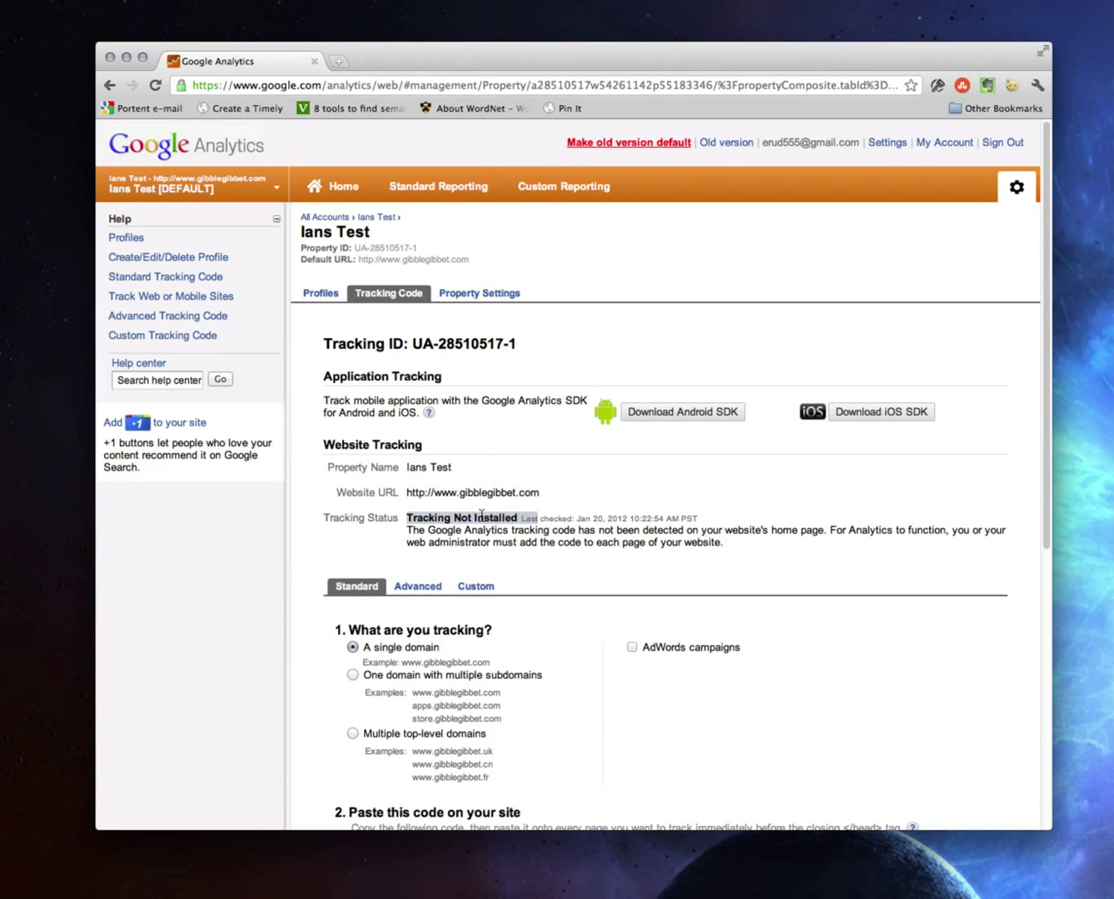
pyautogui.click(482, 515)
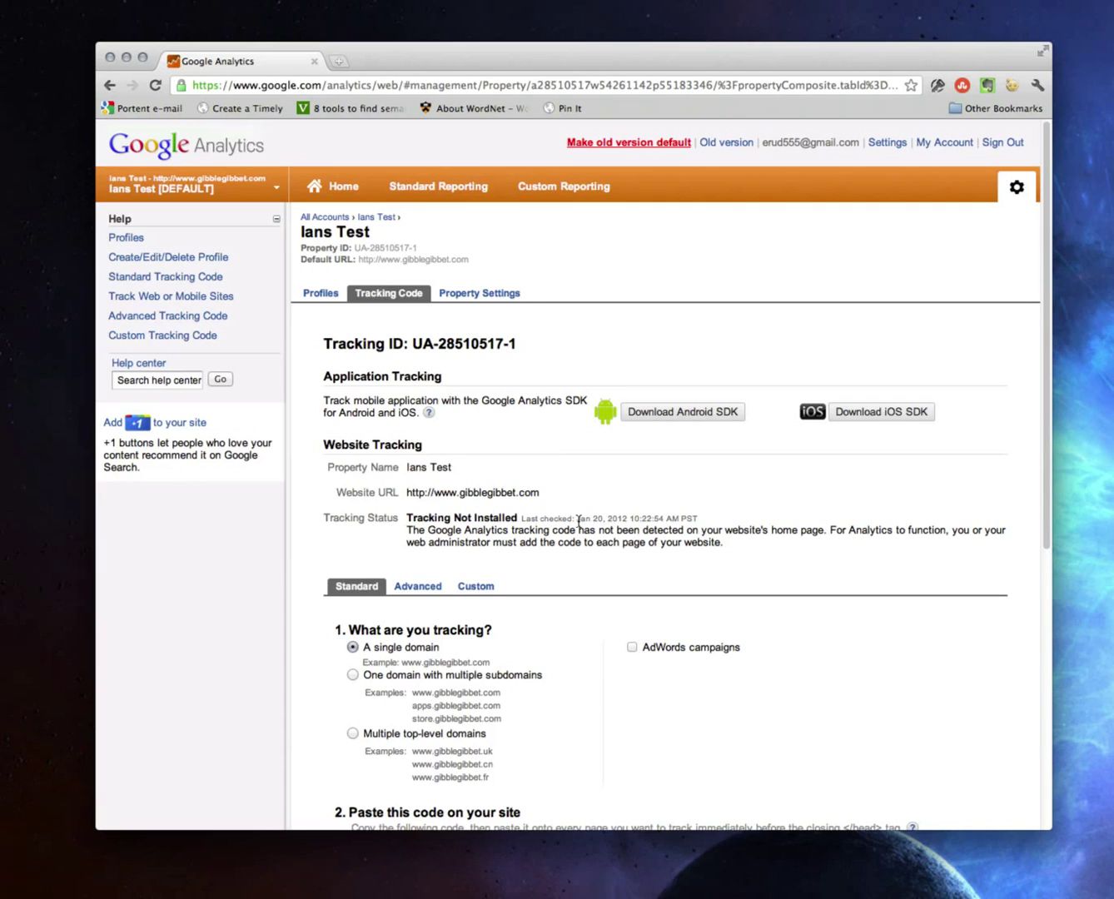
pyautogui.moveTo(577, 518); pyautogui.dragTo(697, 533)
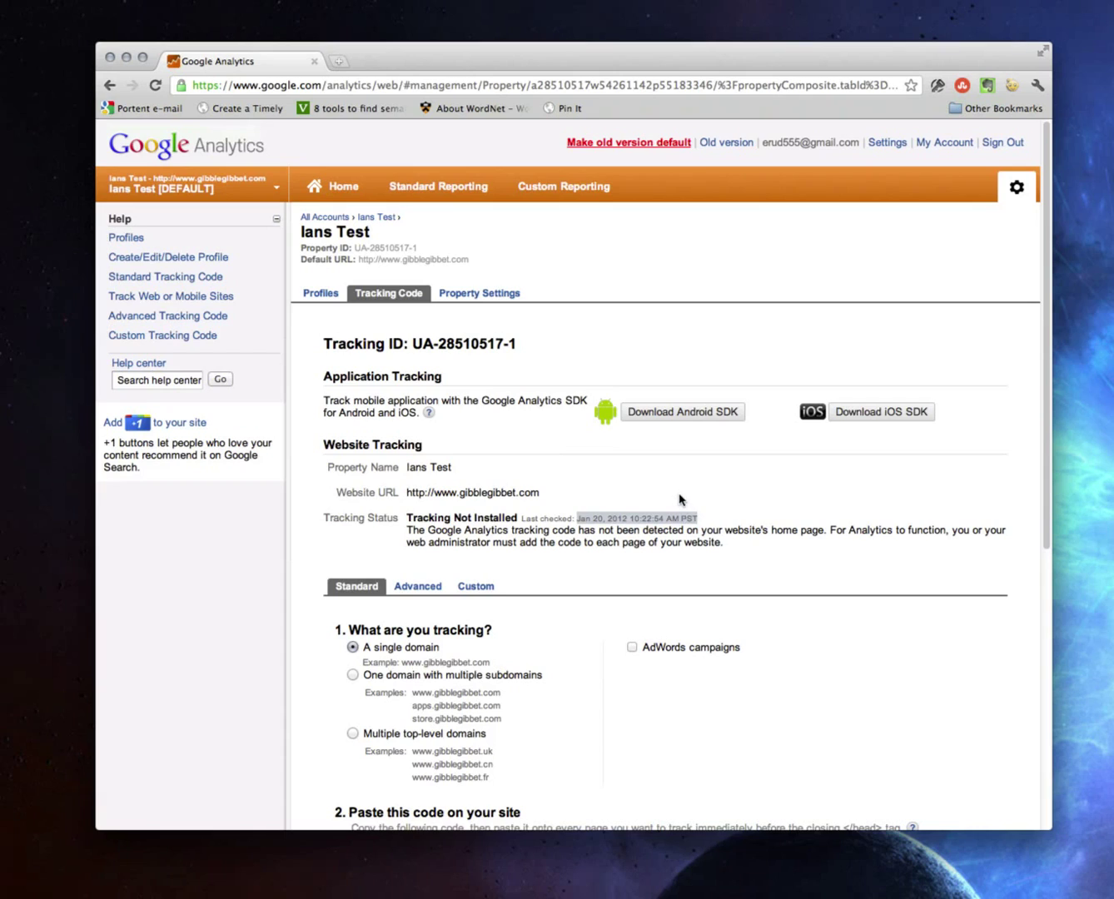
pyautogui.click(682, 500)
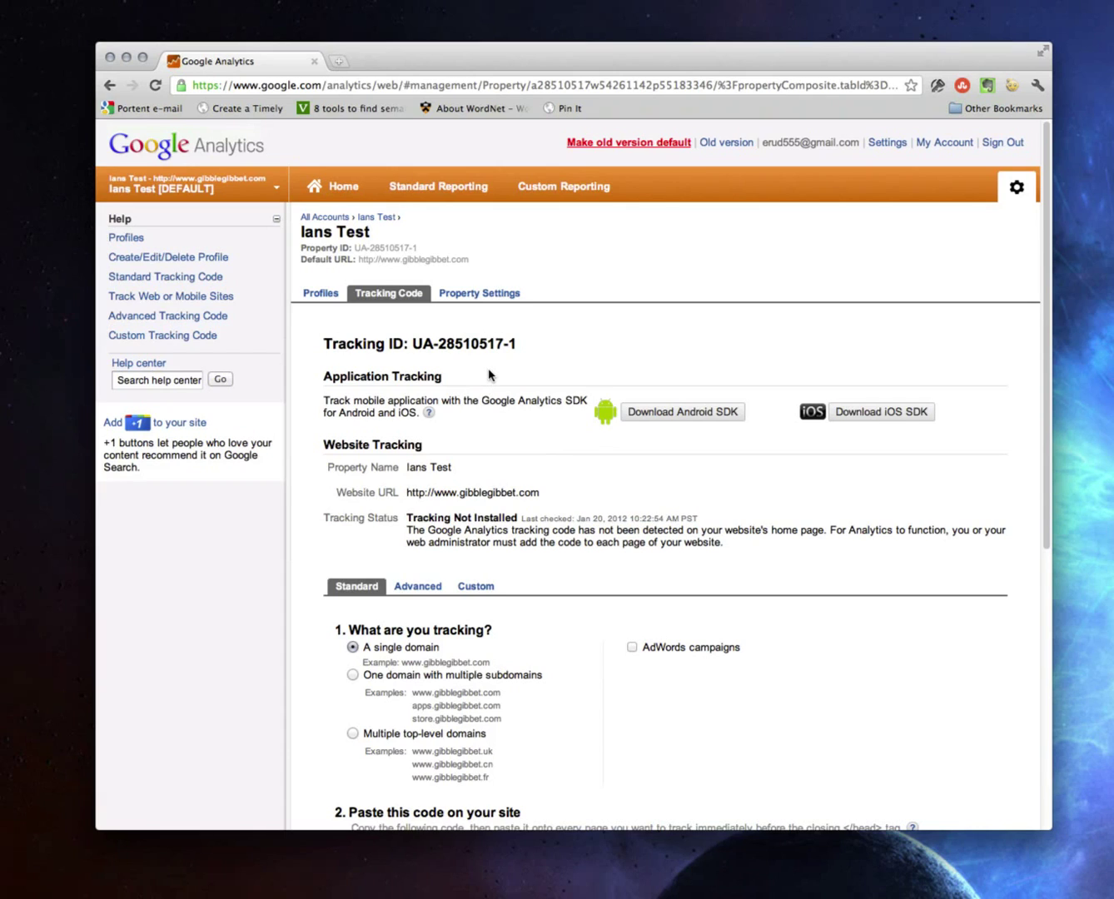